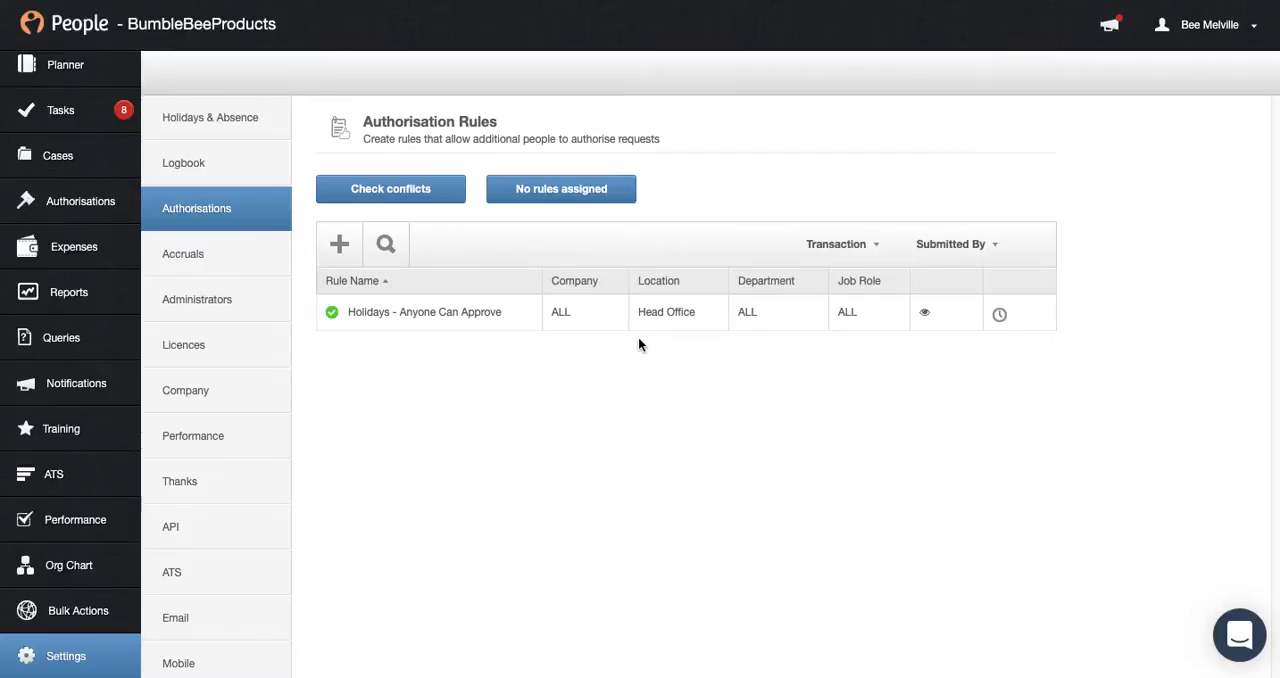
# Filter the authorisation rules to the Other Events transaction type
pyautogui.click(832, 246)
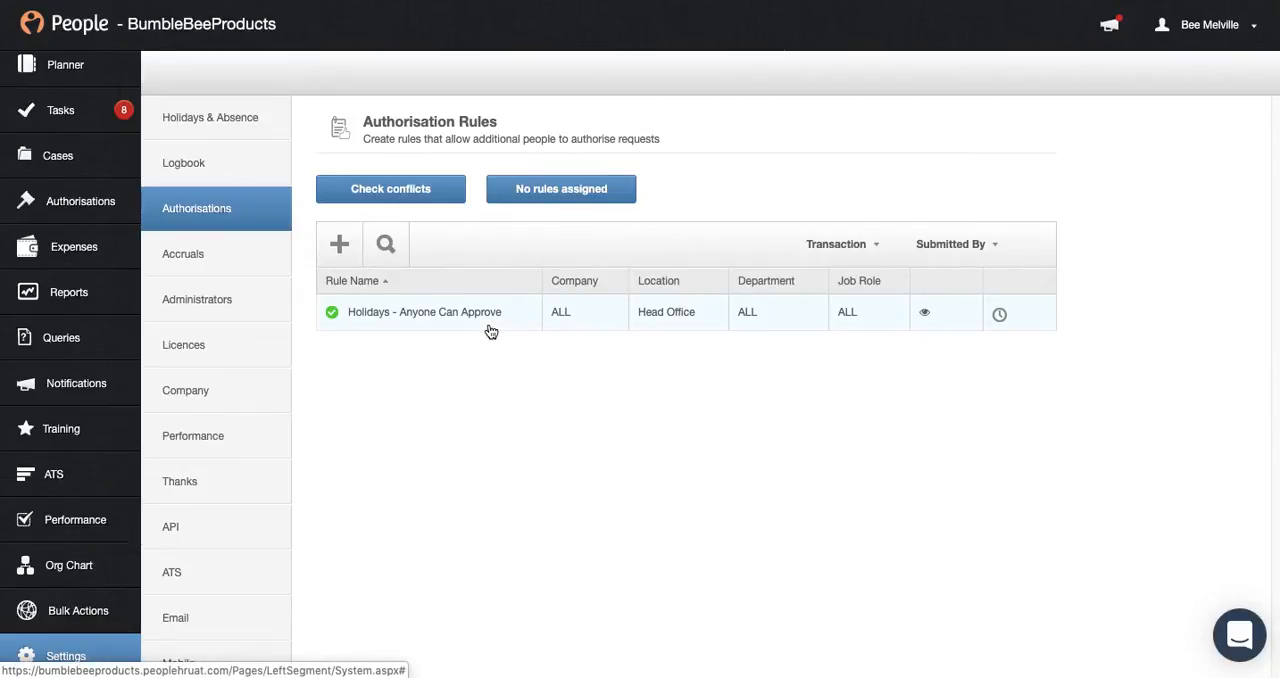
pyautogui.click(834, 246)
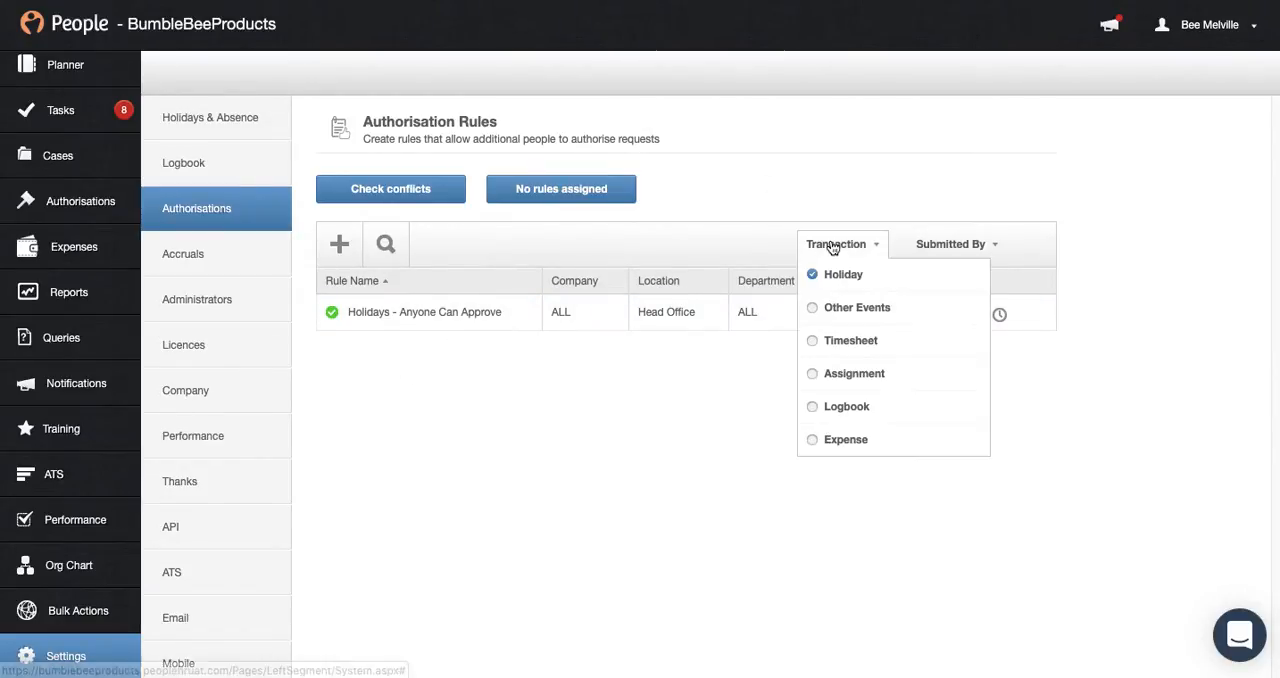
pyautogui.click(832, 307)
# Filter the rules to Timesheet and save the Timesheets - Anyone Can Approve rule as in use
pyautogui.click(834, 250)
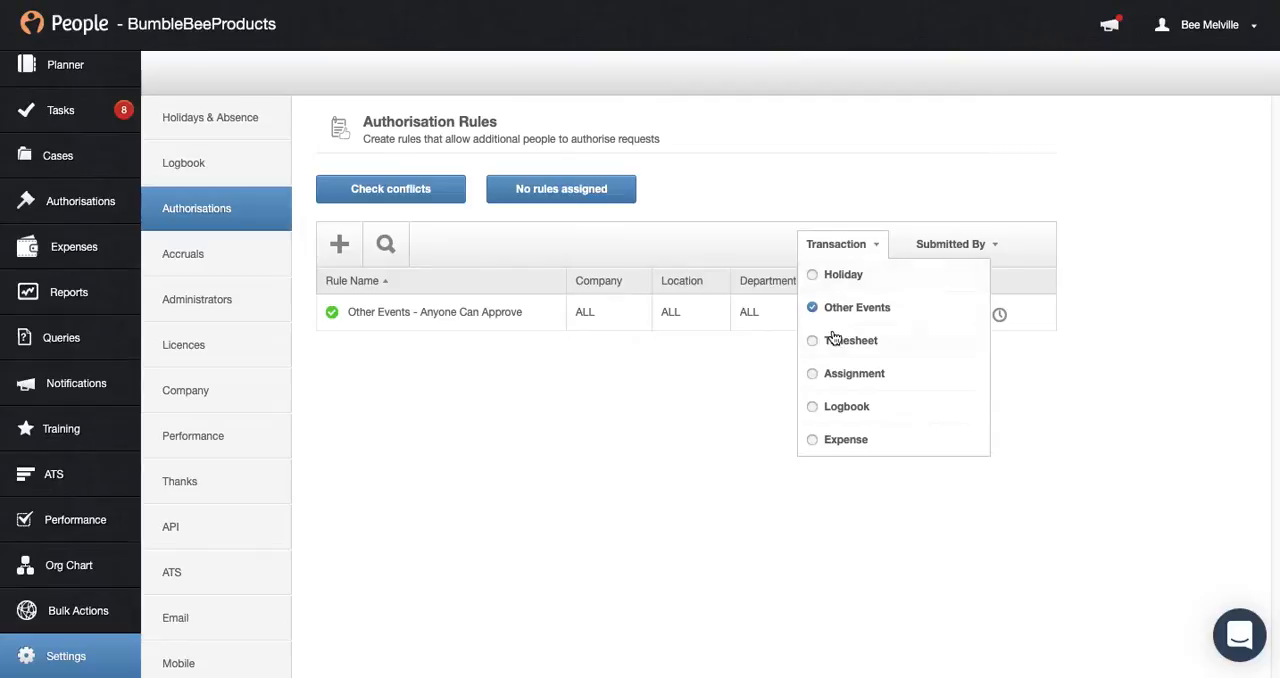
pyautogui.click(838, 343)
pyautogui.click(852, 248)
pyautogui.click(852, 248)
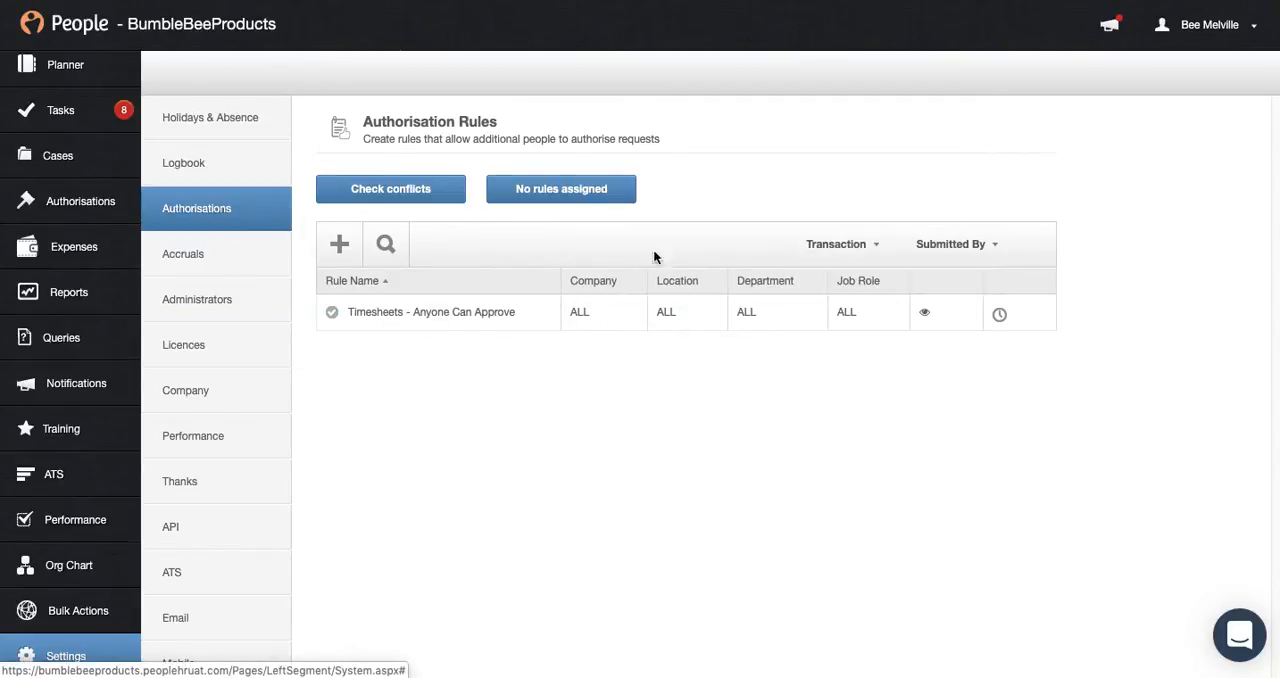
pyautogui.click(379, 318)
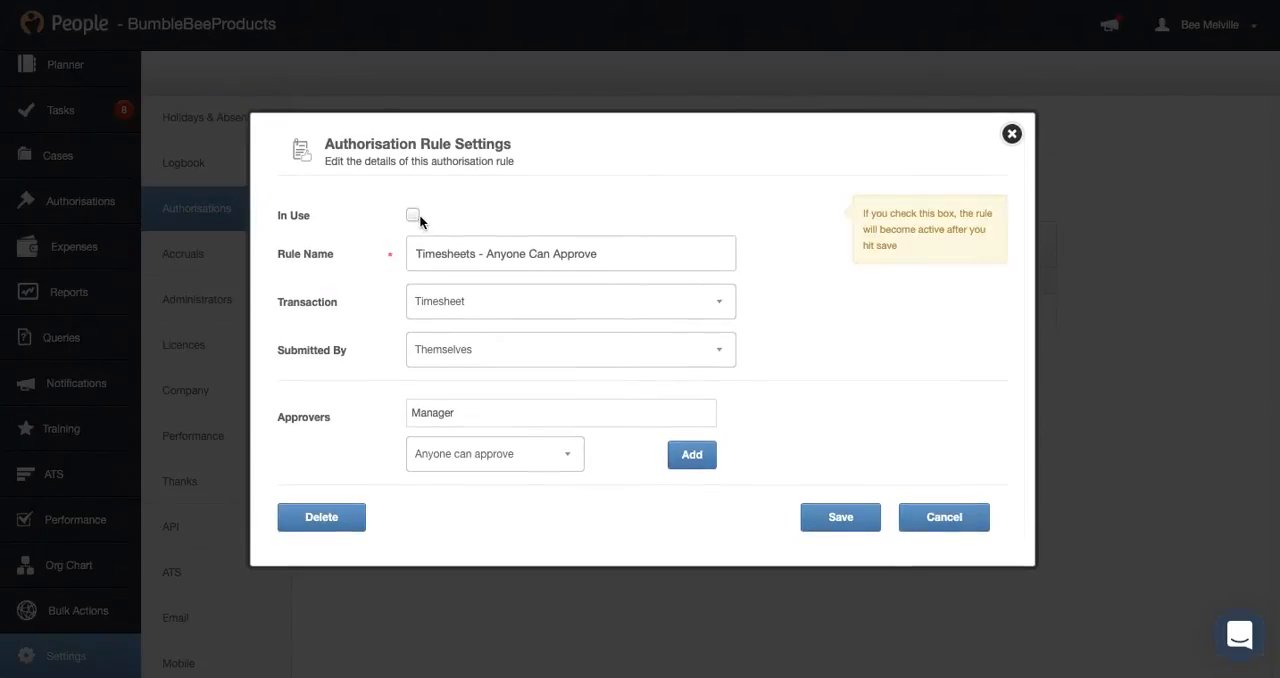
pyautogui.click(864, 524)
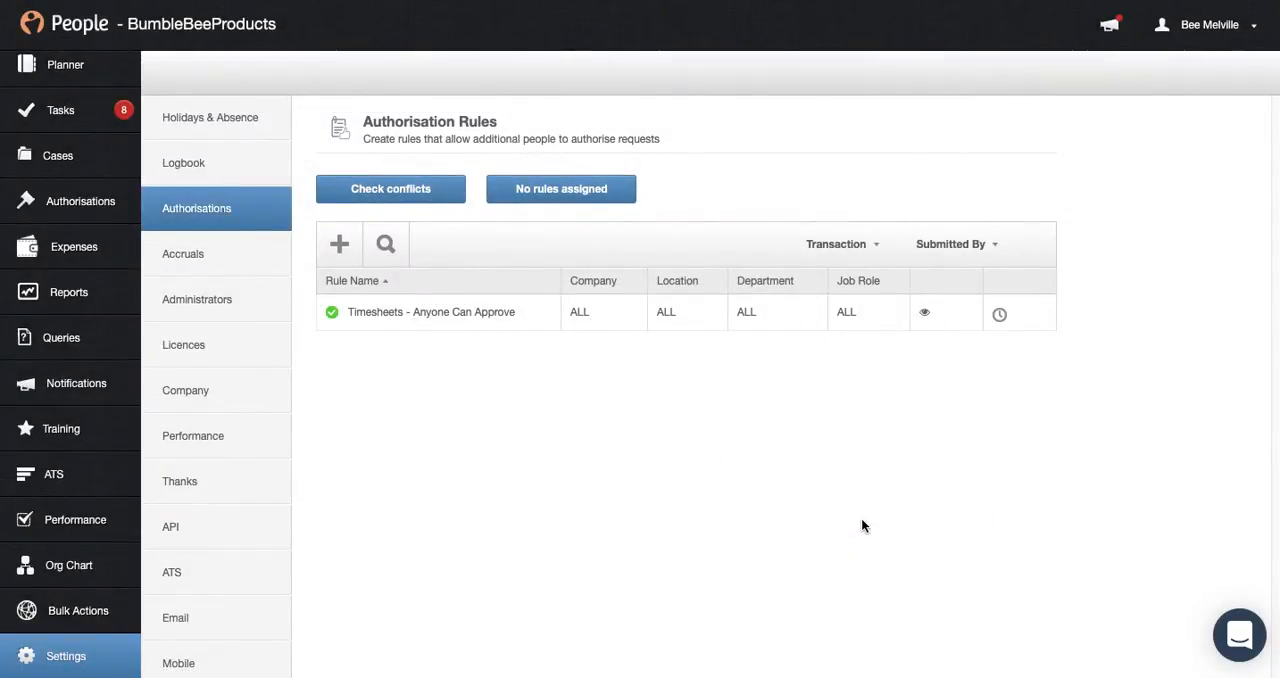
# Filter the rules to Assignment and view the settings of the Assignments - Anyone Can Approve rule
pyautogui.click(838, 244)
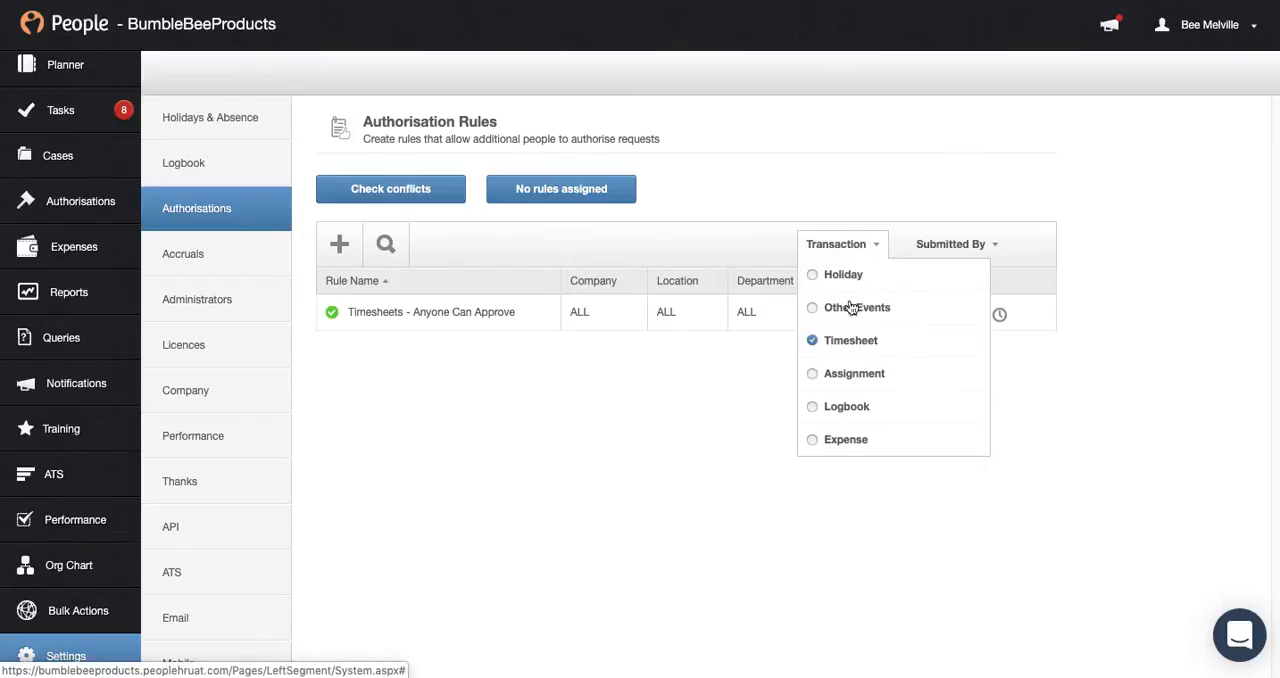
pyautogui.click(845, 373)
pyautogui.click(405, 318)
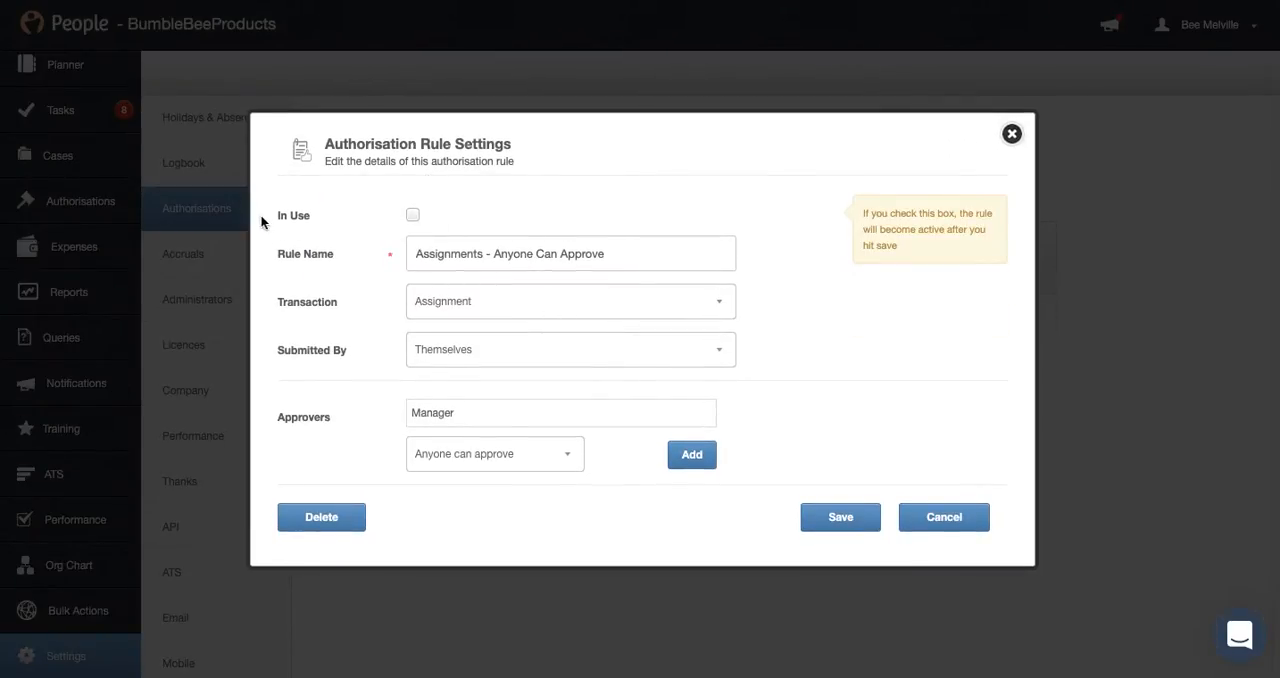
pyautogui.click(1010, 134)
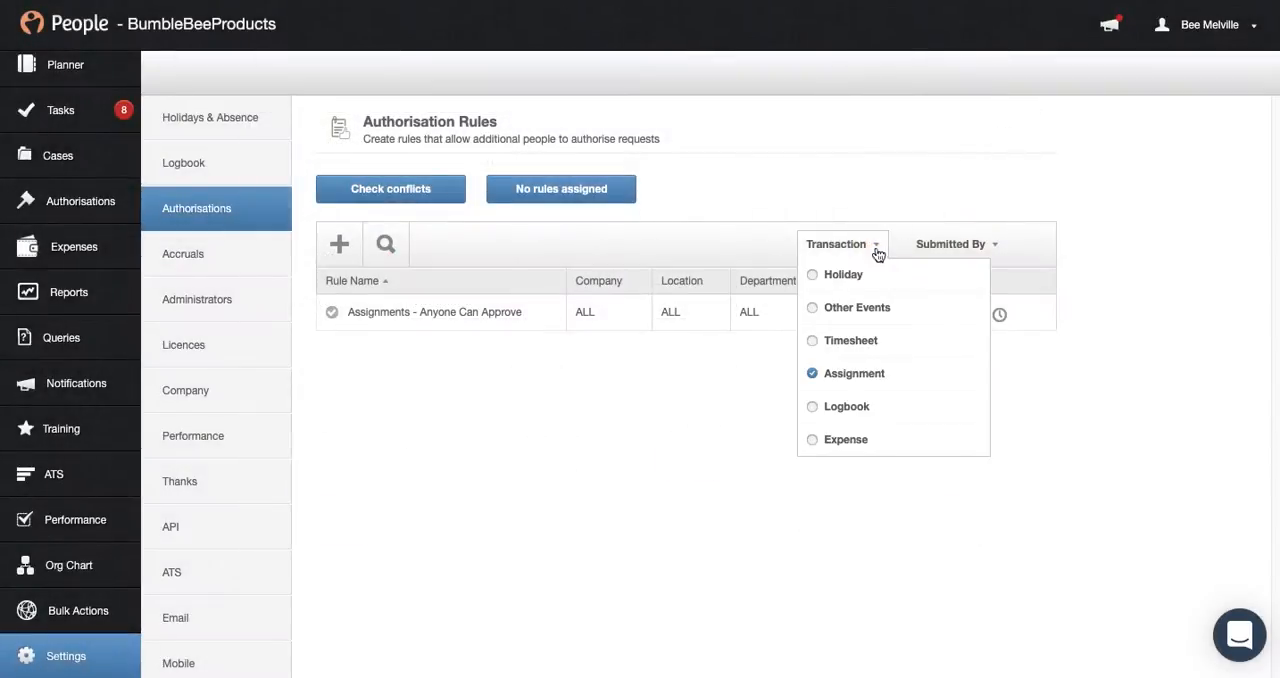
# View the authorisation rules for the Logbook transaction type and for the Expense type
pyautogui.click(849, 410)
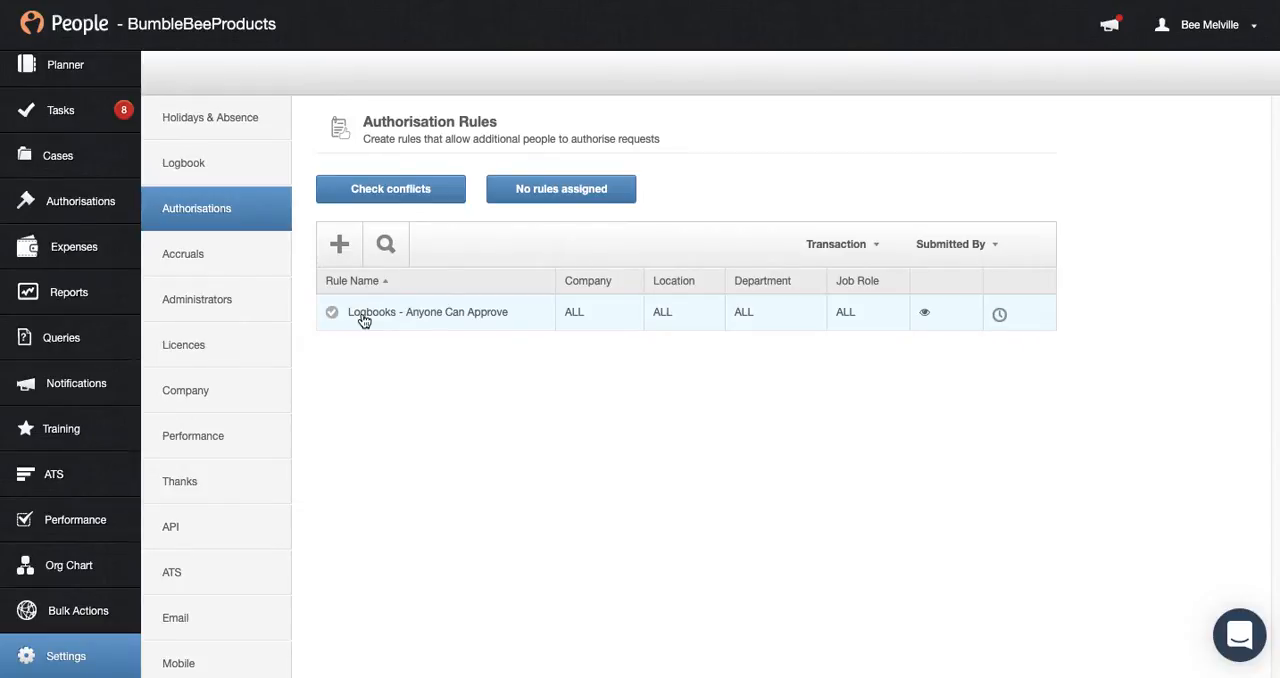
pyautogui.click(845, 244)
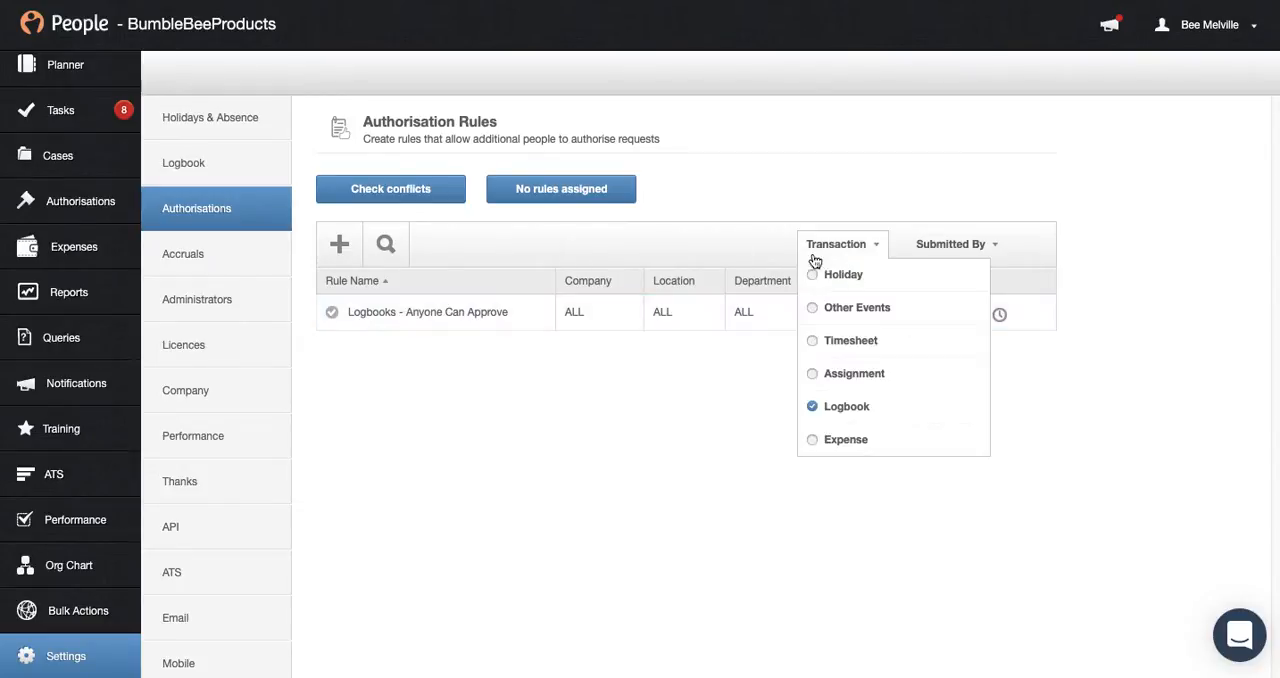
pyautogui.click(824, 443)
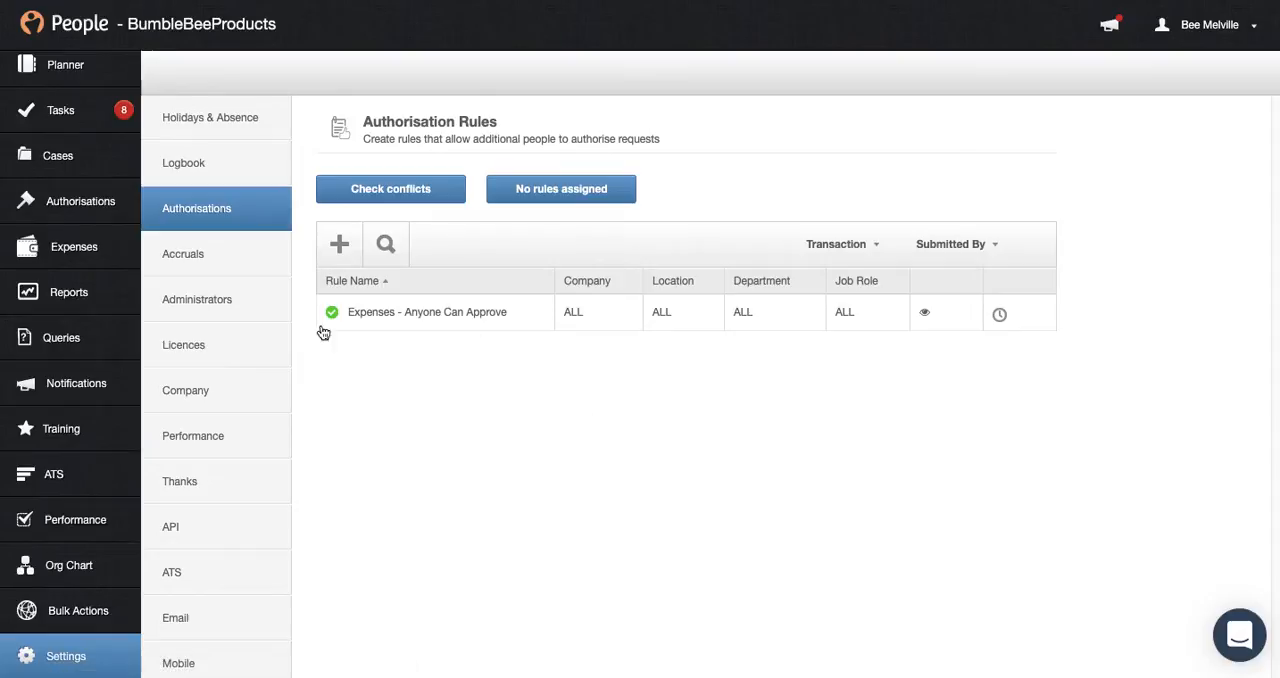
# Try the Less than amount condition in the Expenses - Anyone Can Approve rule and close the rule without saving
pyautogui.click(406, 320)
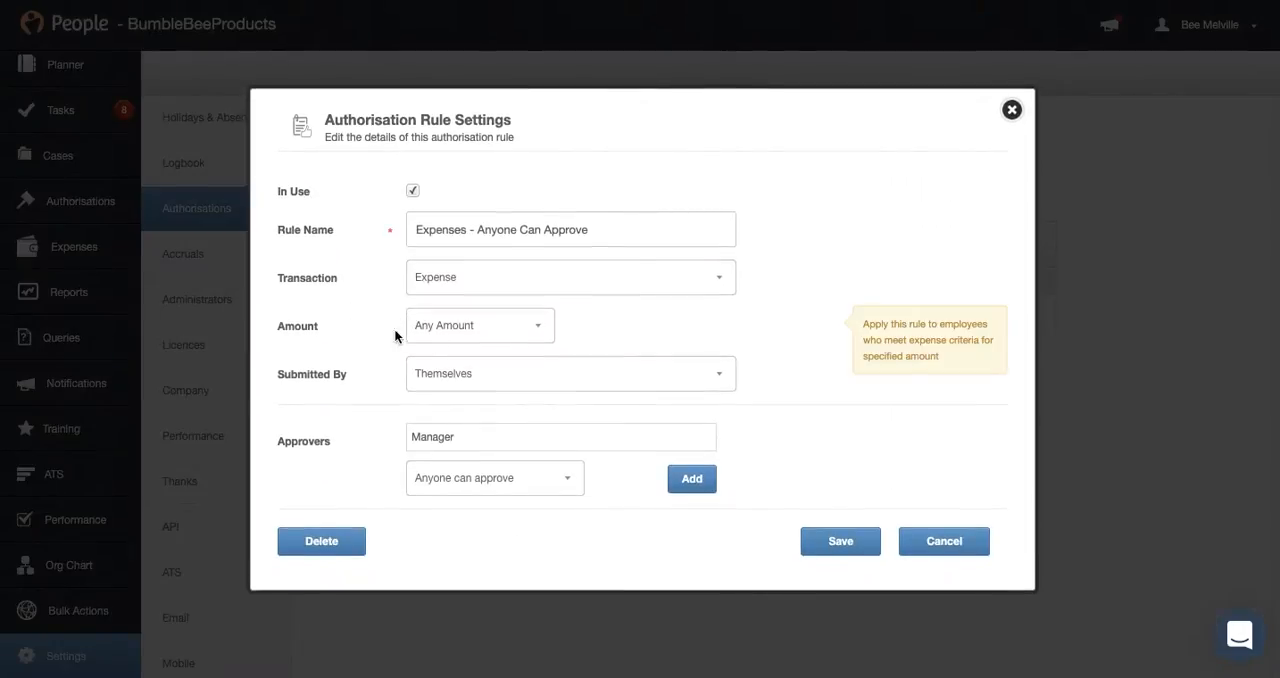
pyautogui.moveTo(286, 327); pyautogui.dragTo(531, 327)
pyautogui.click(531, 327)
pyautogui.click(280, 328)
pyautogui.click(470, 333)
pyautogui.click(466, 337)
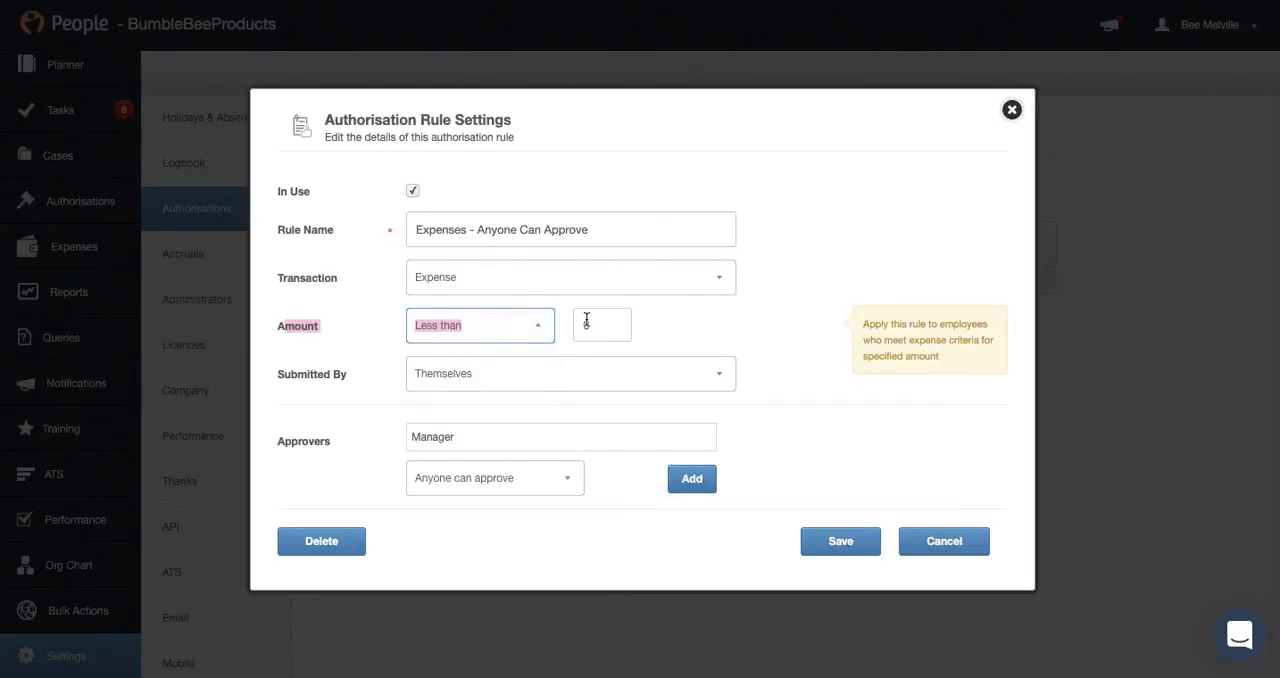
pyautogui.click(603, 324)
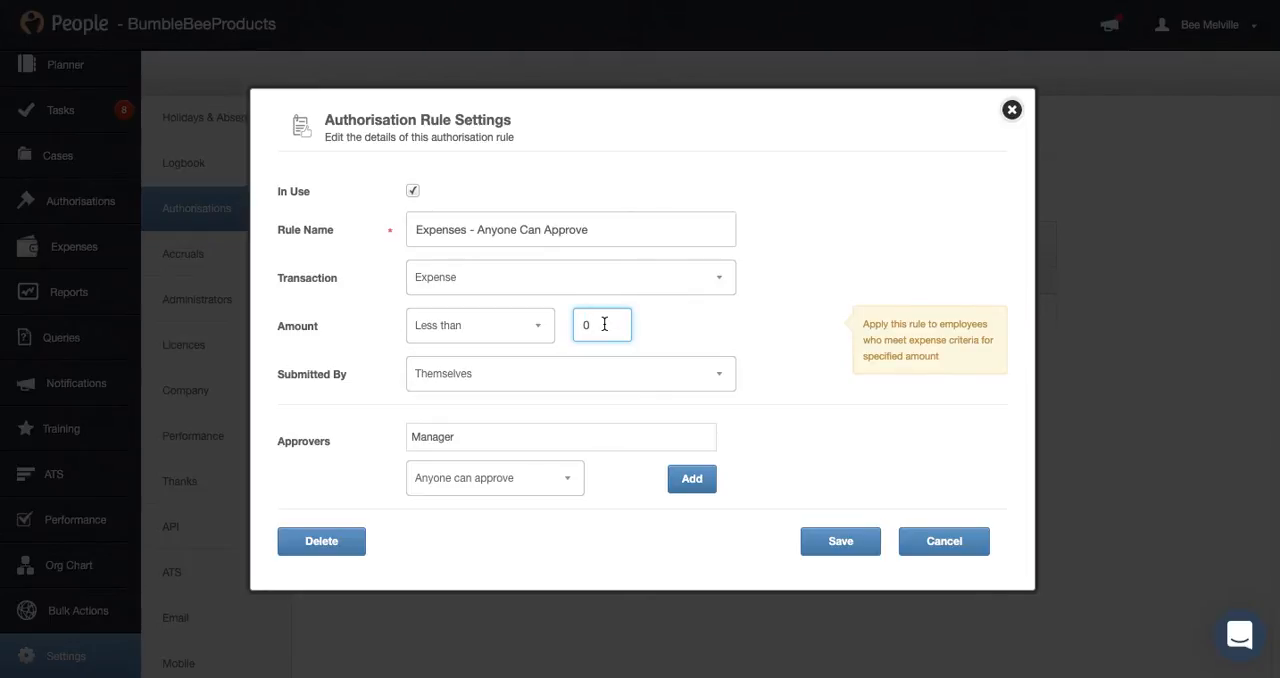
pyautogui.click(1010, 109)
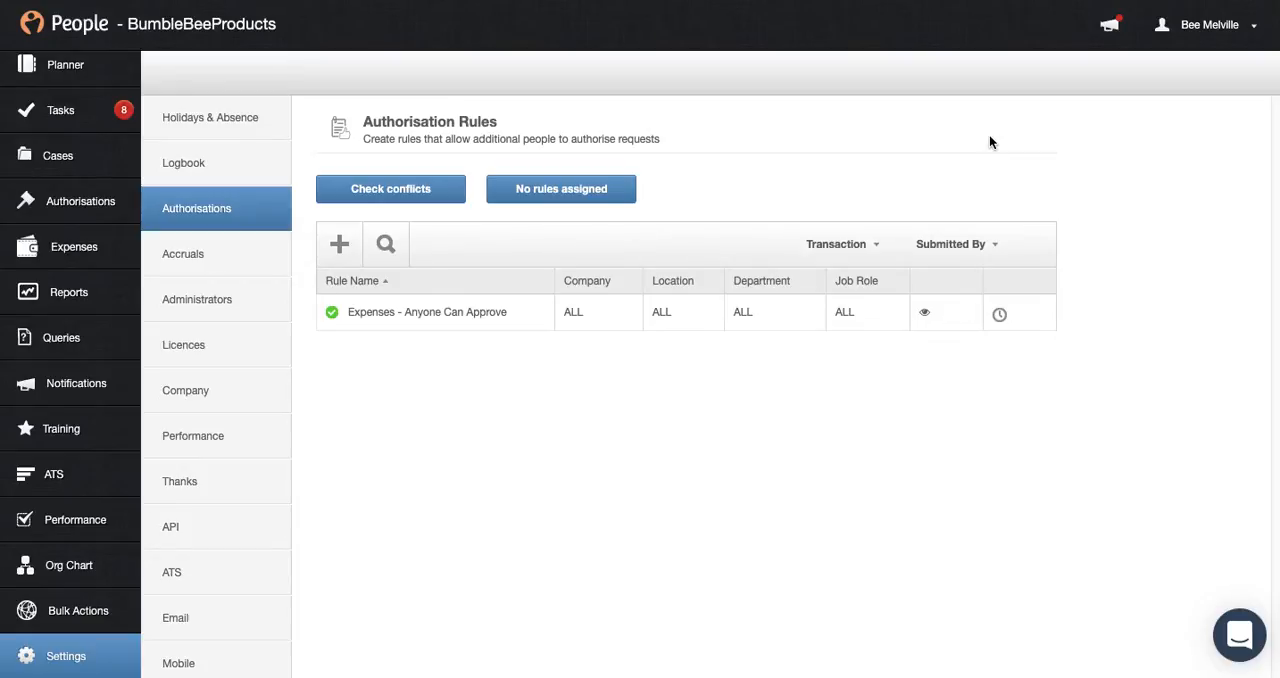
# Create an in-use authorisation rule named "Support team - Manager +" followed by the second approver's first name
pyautogui.click(341, 246)
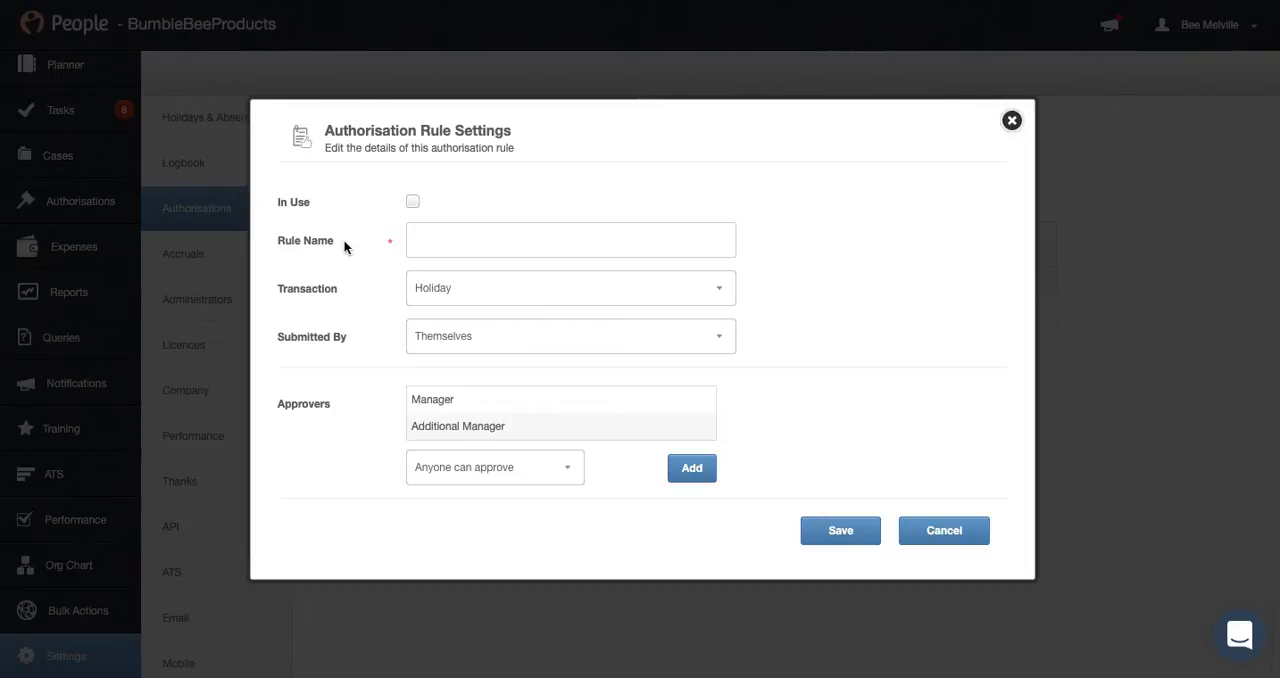
pyautogui.moveTo(409, 202)
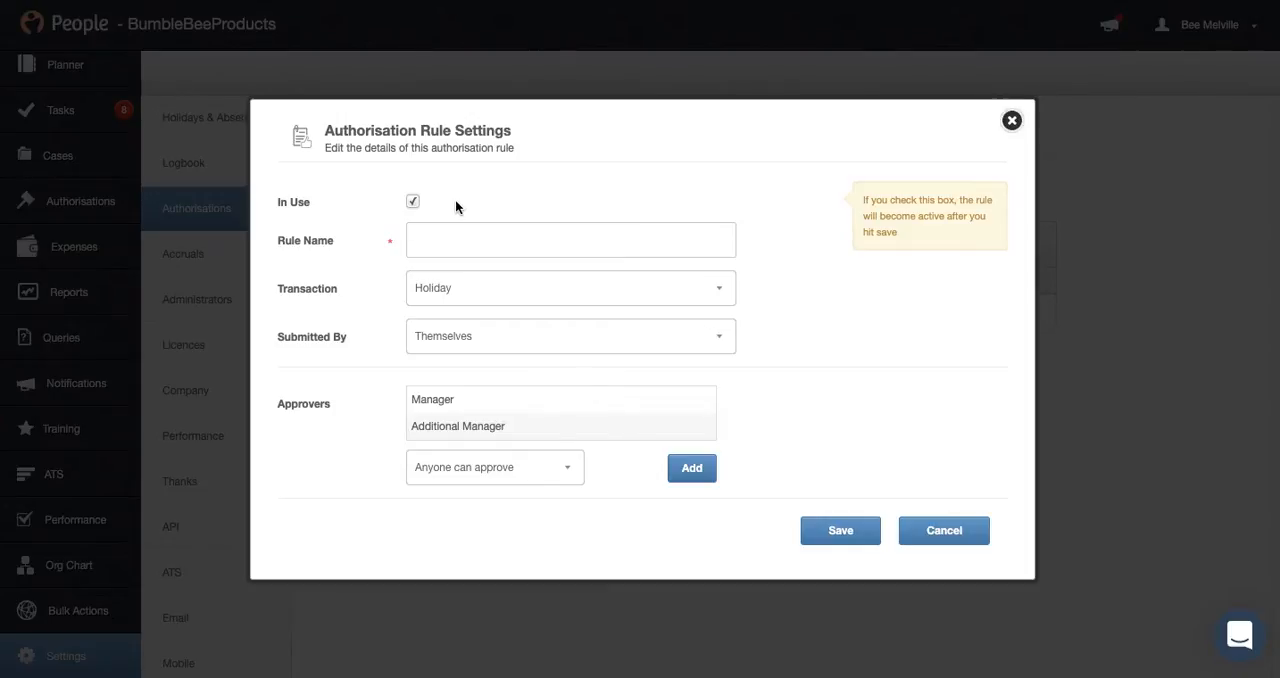
pyautogui.click(435, 244)
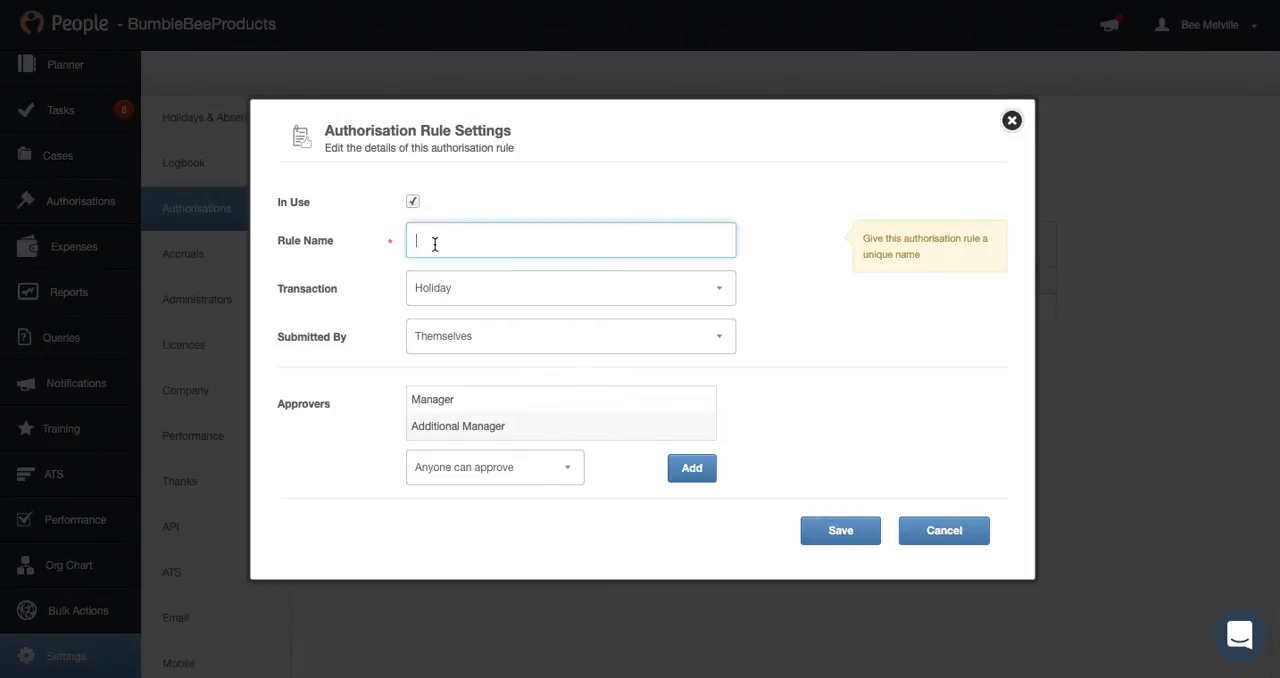
pyautogui.write('Sup')
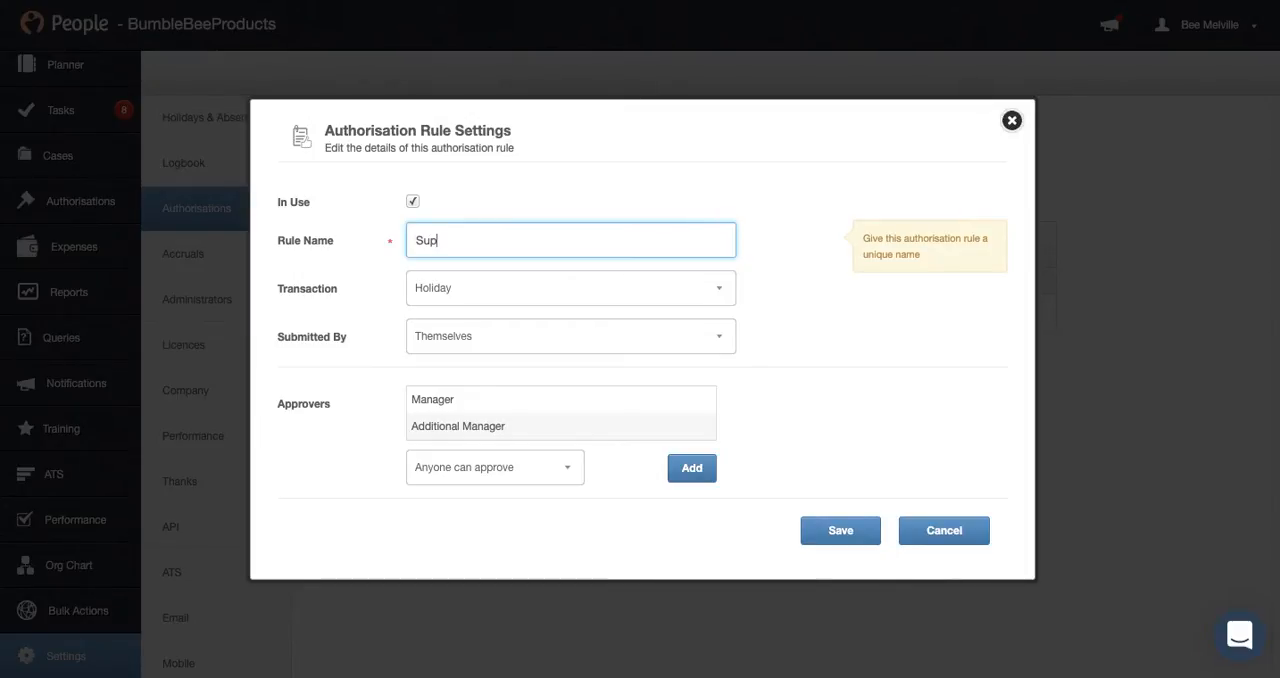
pyautogui.write('port team - manager + John')
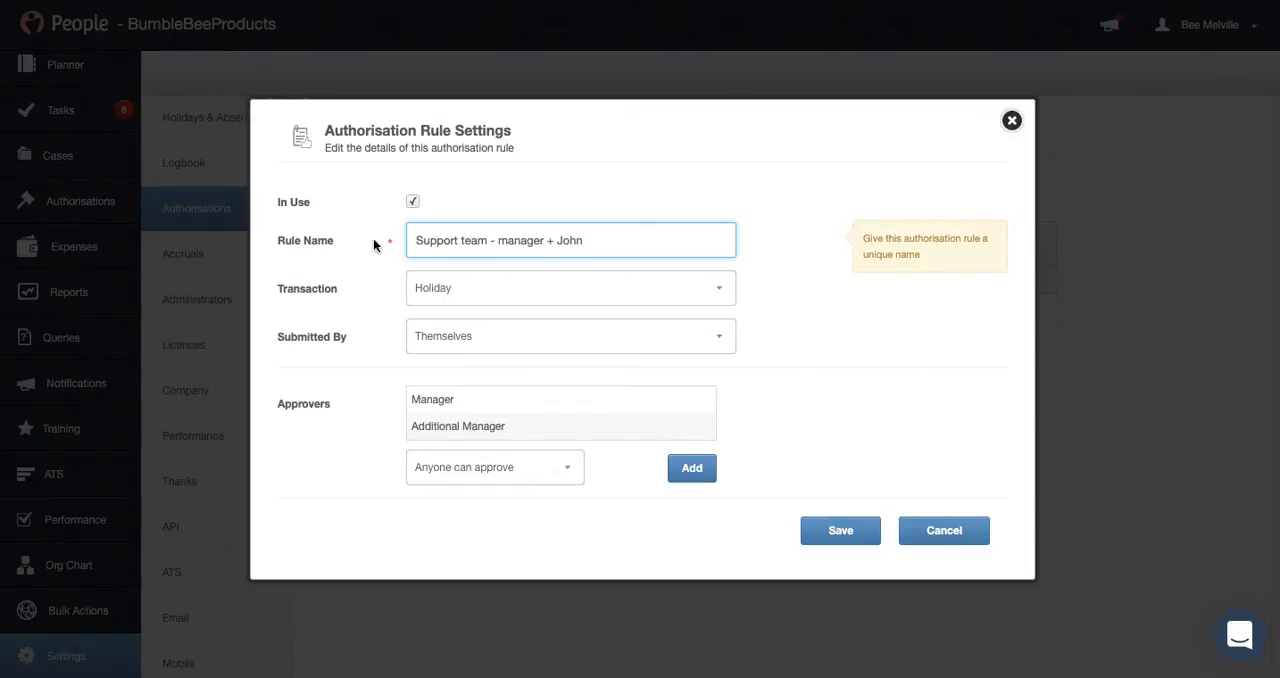
pyautogui.doubleClick(506, 240)
pyautogui.write('Manager')
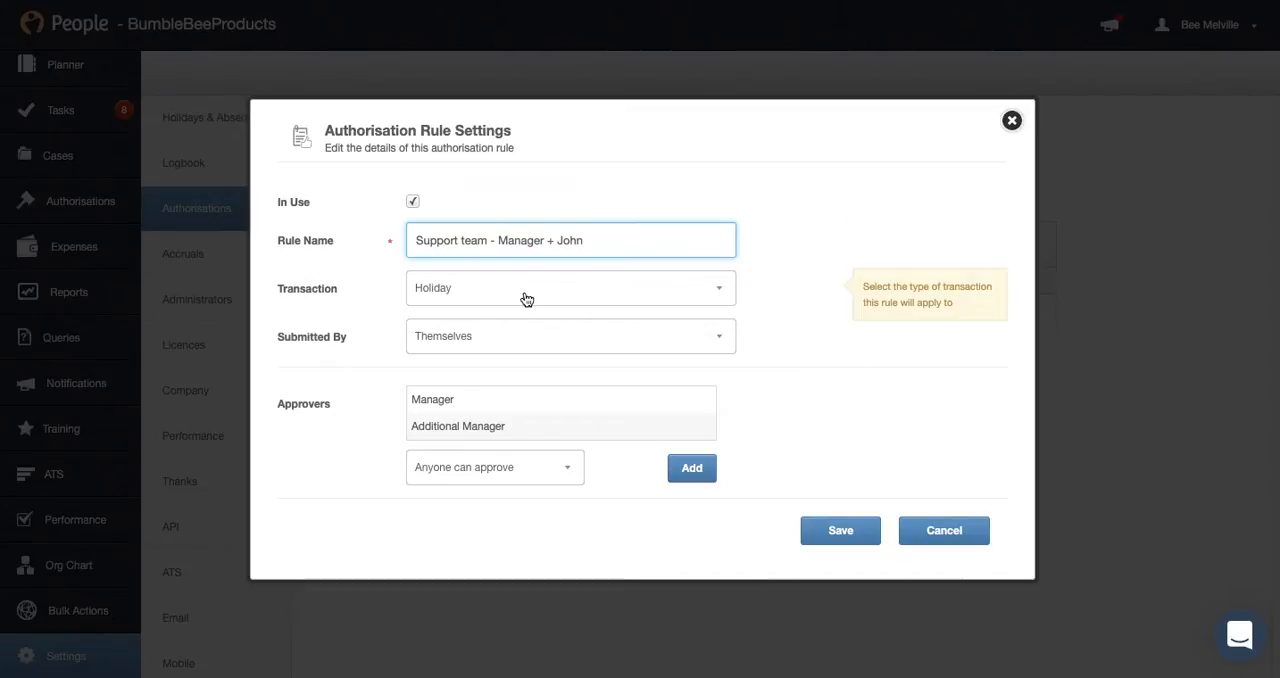
# Set the new rule's transaction type to Holiday and its submitter to Themselves
pyautogui.click(317, 291)
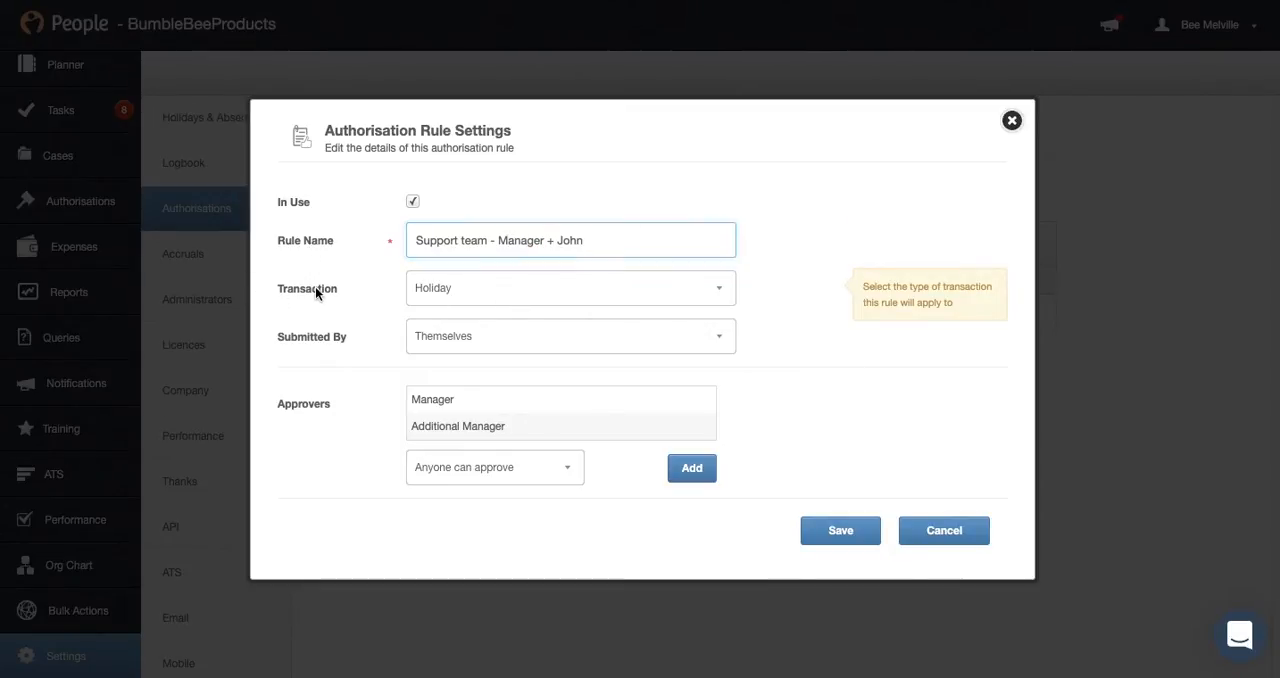
pyautogui.click(512, 297)
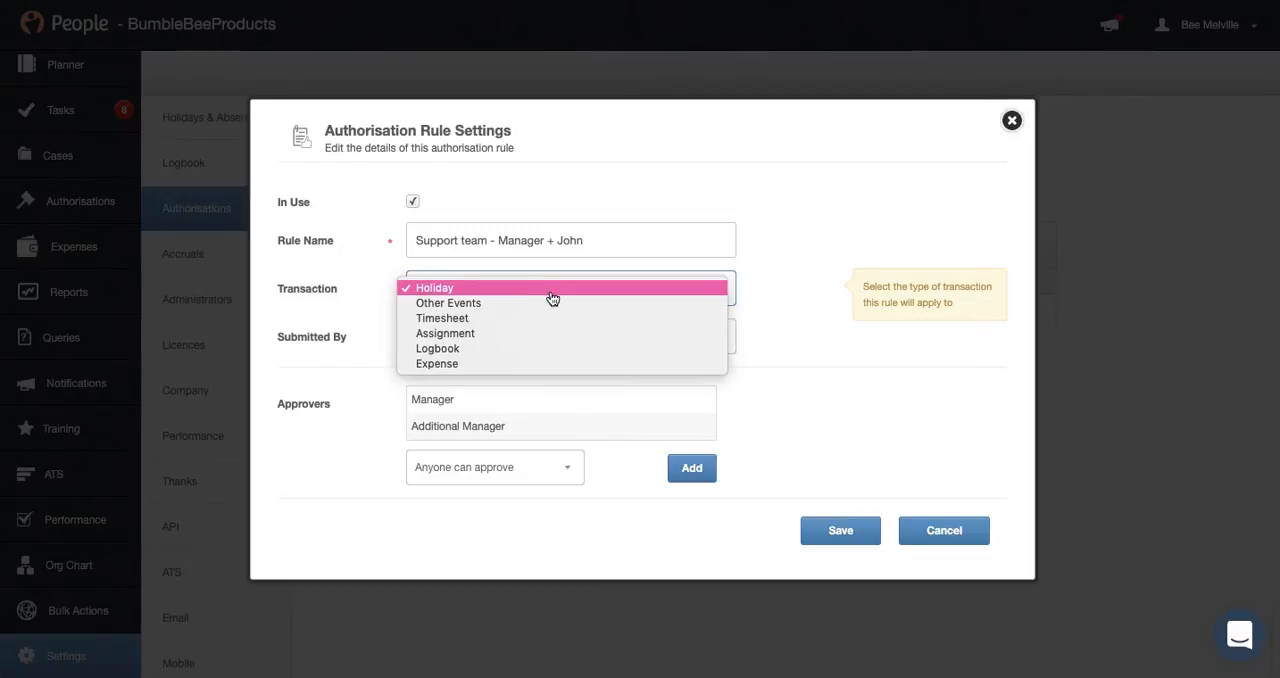
pyautogui.click(550, 292)
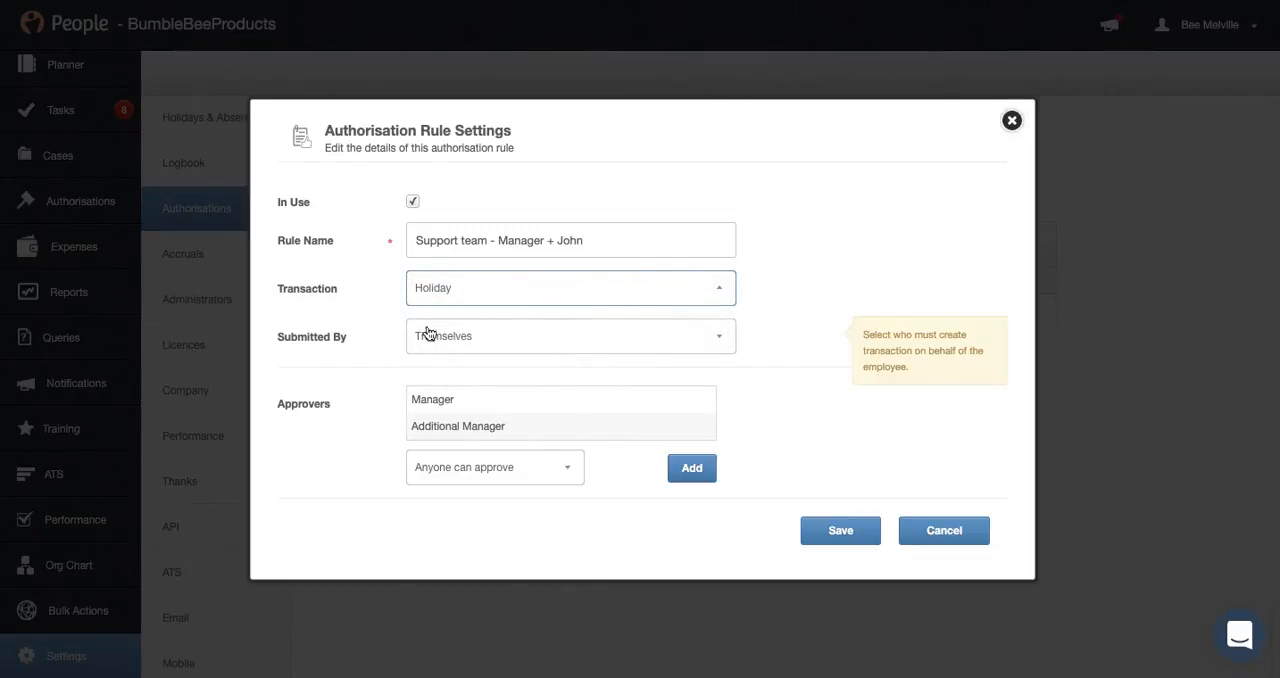
pyautogui.click(287, 342)
pyautogui.moveTo(287, 342); pyautogui.dragTo(371, 340)
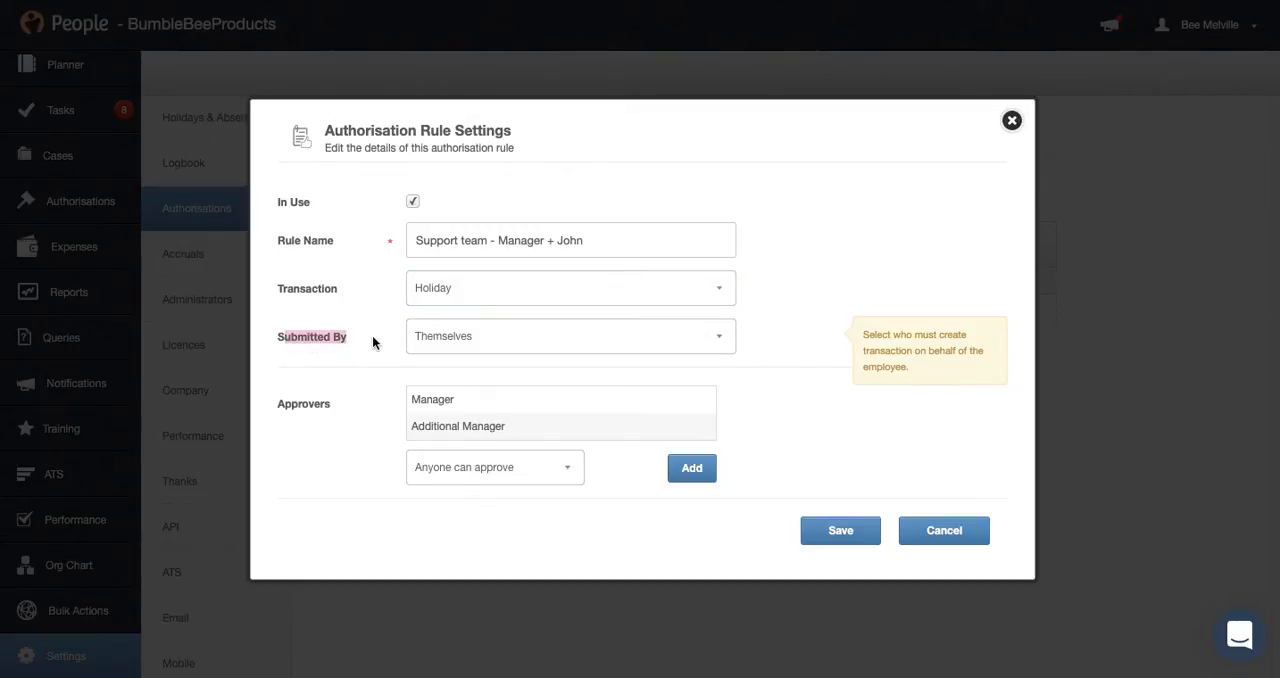
pyautogui.click(487, 346)
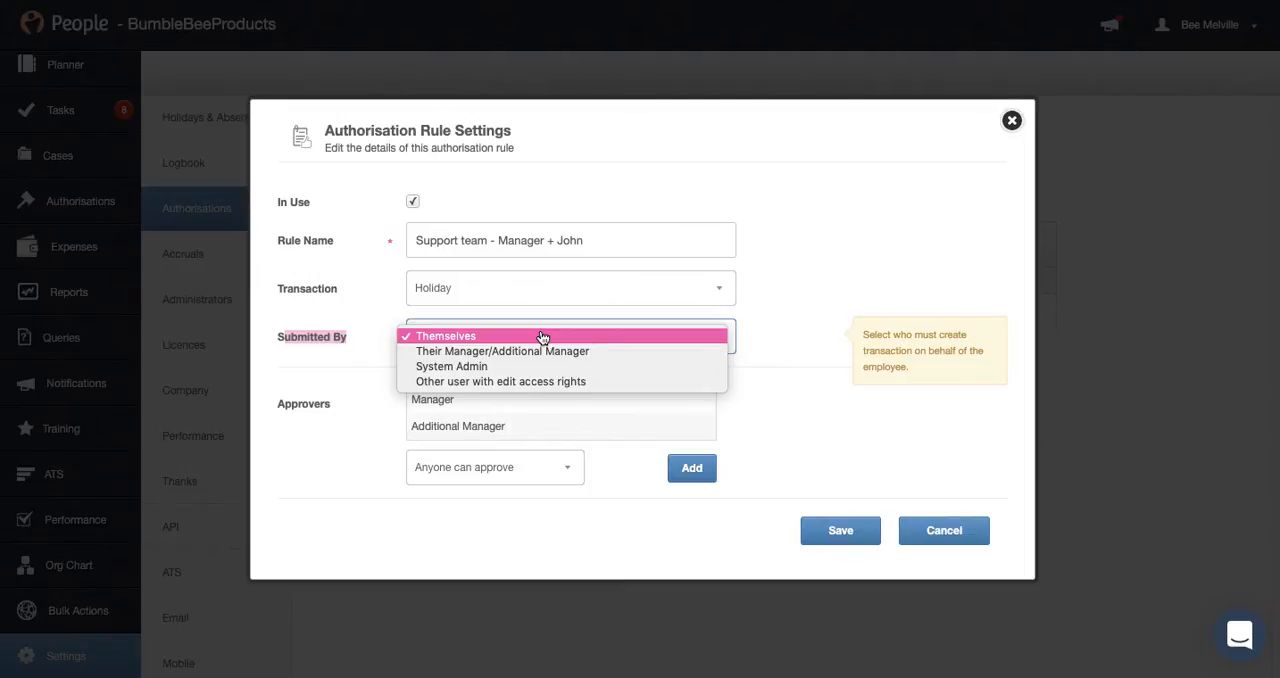
pyautogui.click(762, 341)
pyautogui.click(720, 340)
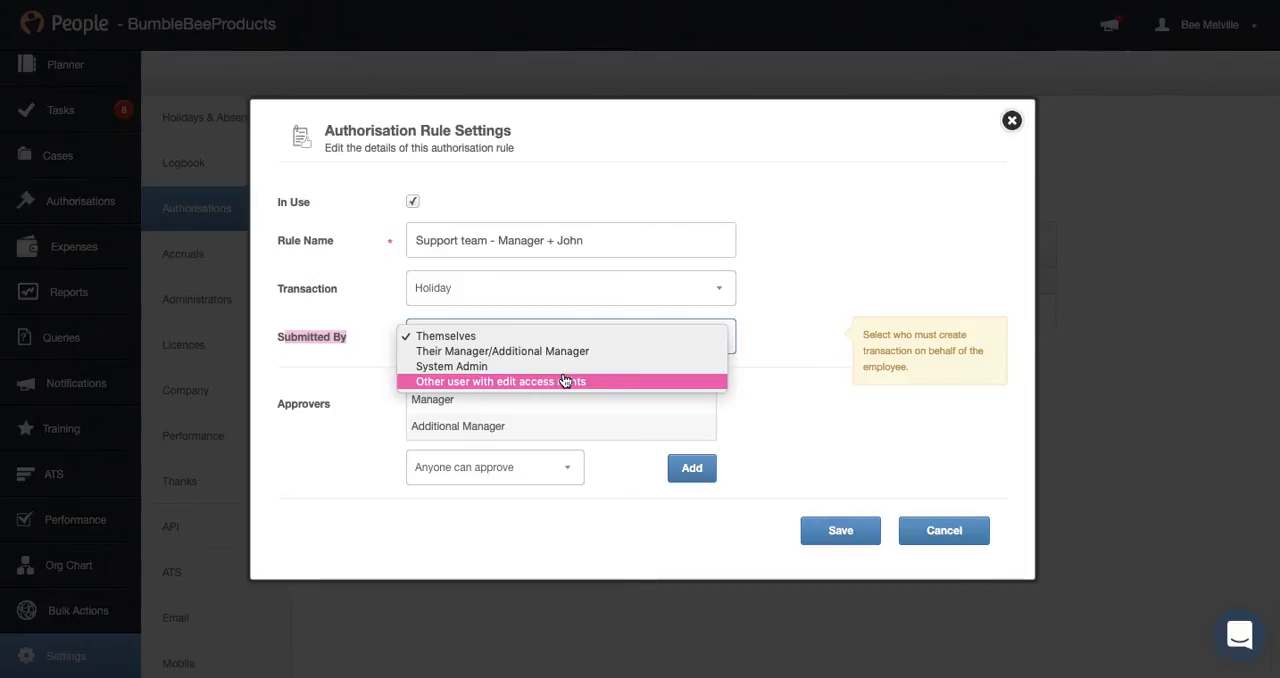
pyautogui.click(331, 341)
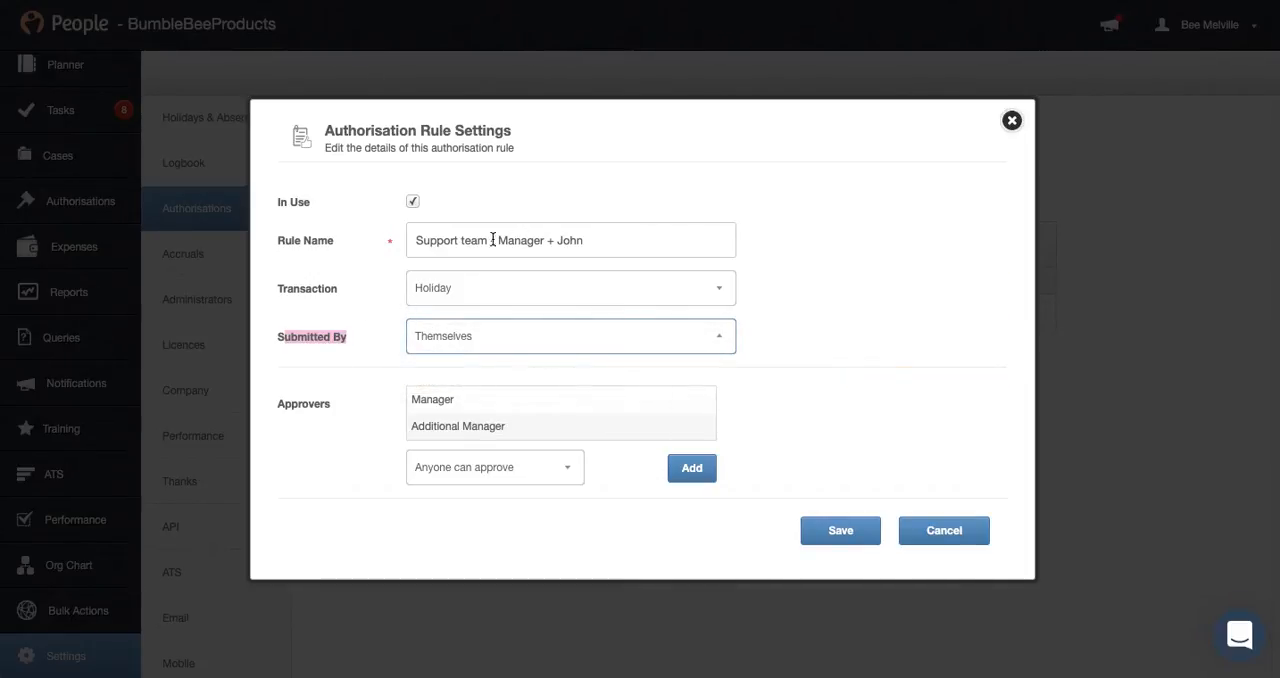
pyautogui.moveTo(417, 240); pyautogui.dragTo(488, 240)
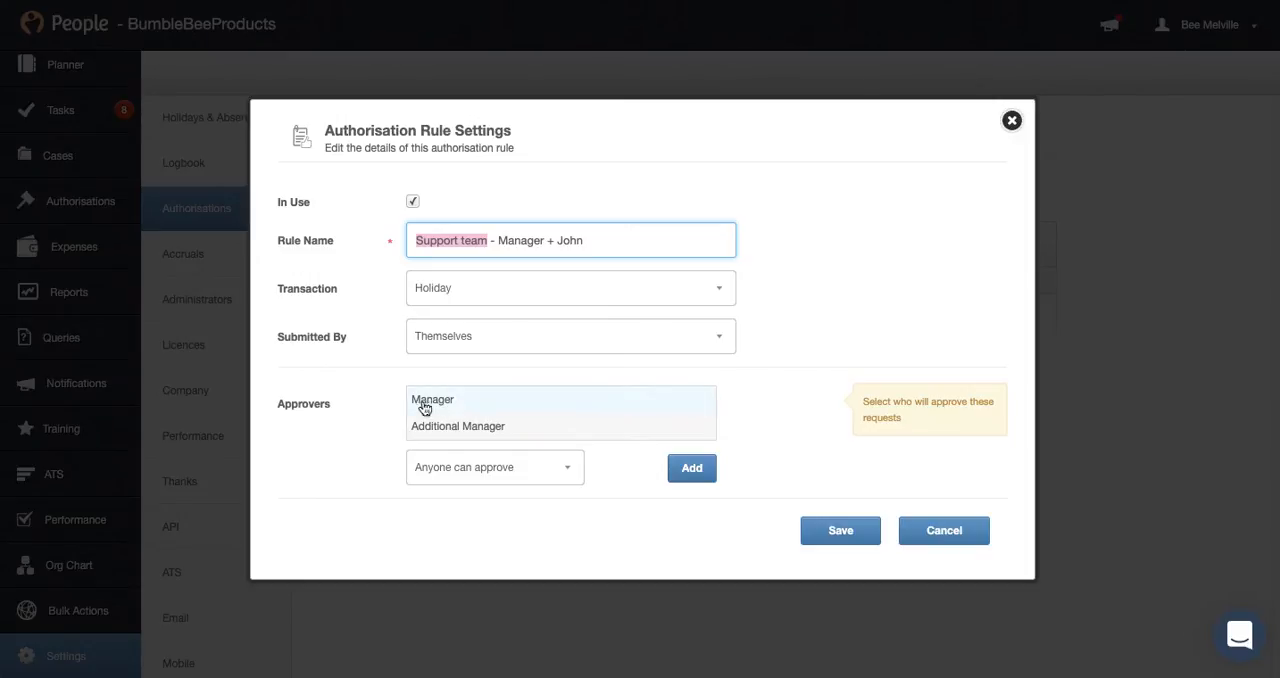
# Replace the Additional Manager approver with the employee named in the rule title and save the approval workflow
pyautogui.click(462, 428)
pyautogui.click(600, 334)
pyautogui.write('john')
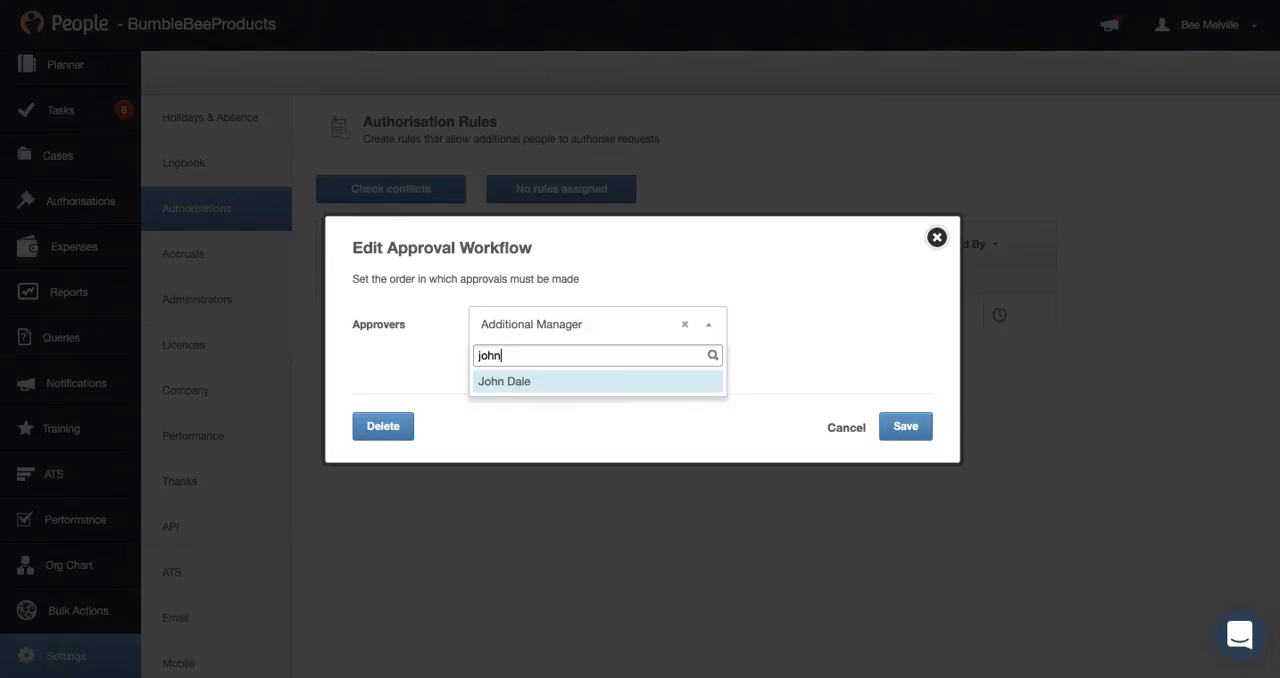
pyautogui.click(554, 384)
pyautogui.click(912, 432)
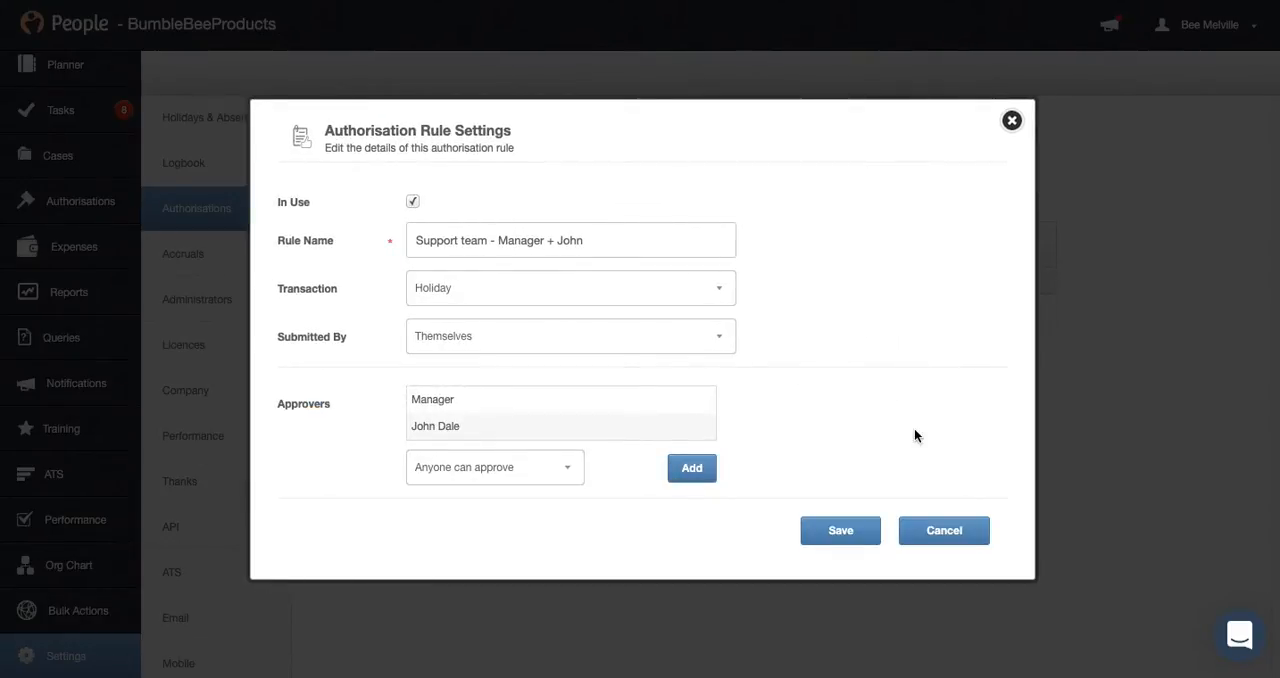
# Set the approval method to "Approve in order specified" and save the authorisation rule
pyautogui.click(467, 487)
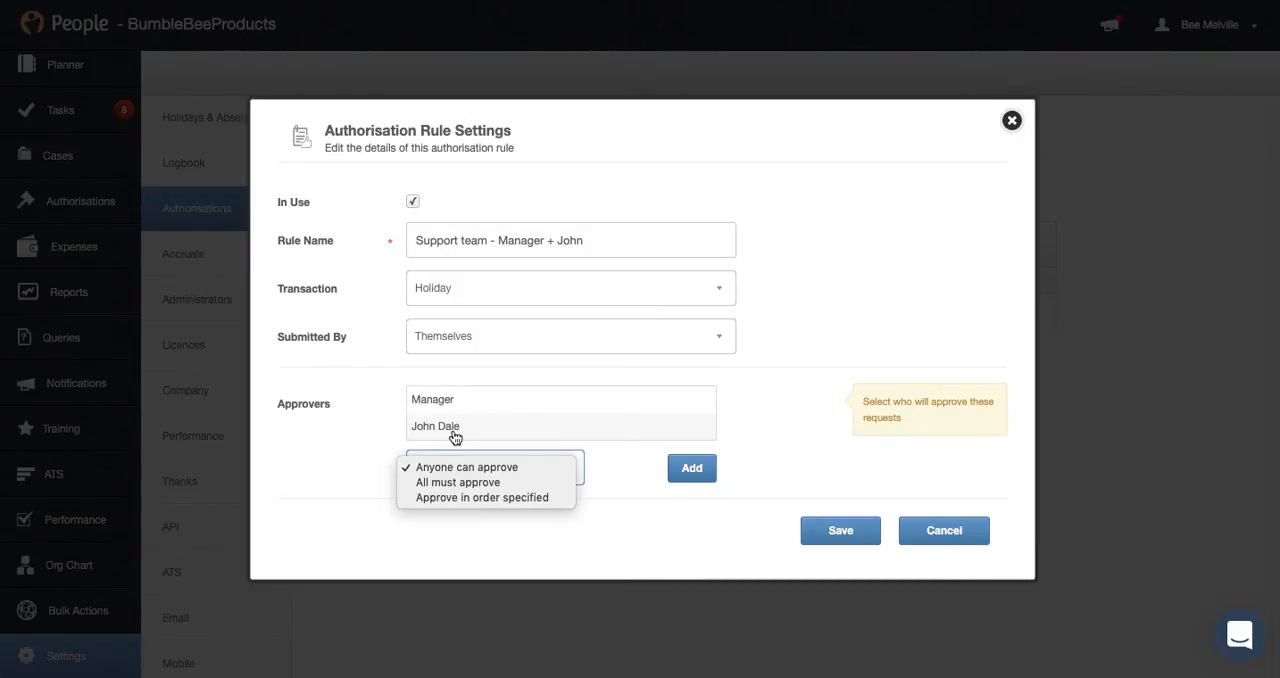
pyautogui.click(457, 497)
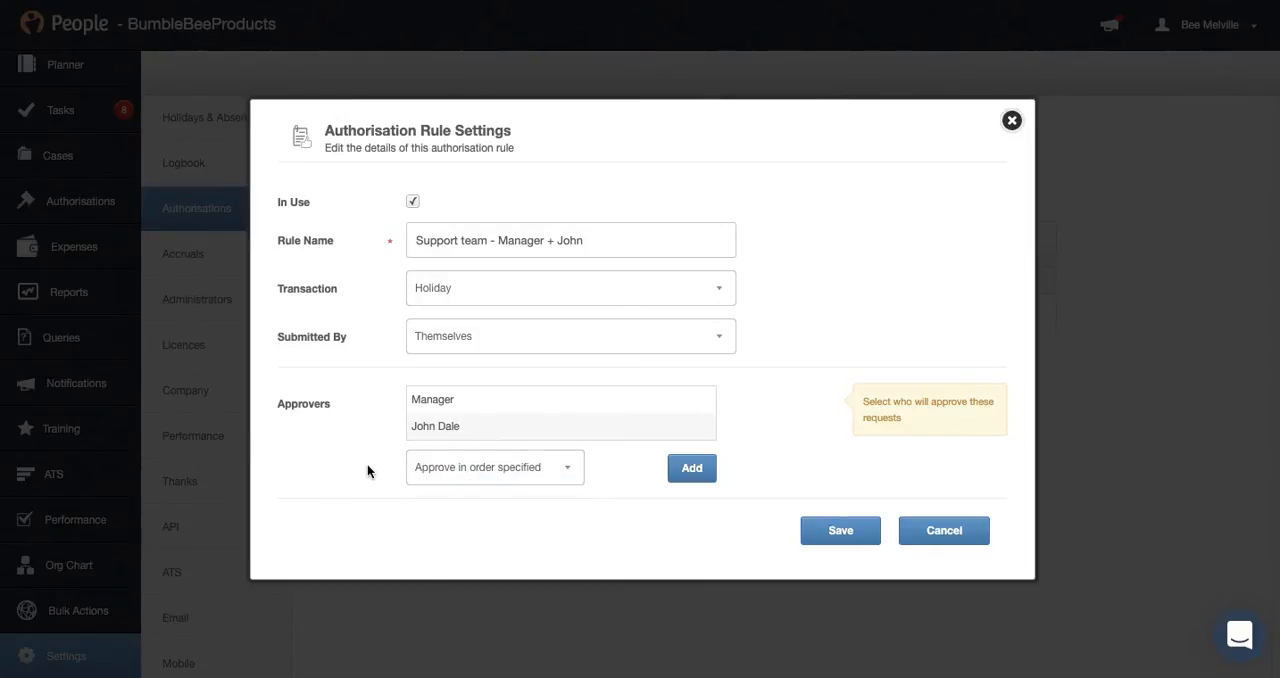
pyautogui.click(858, 538)
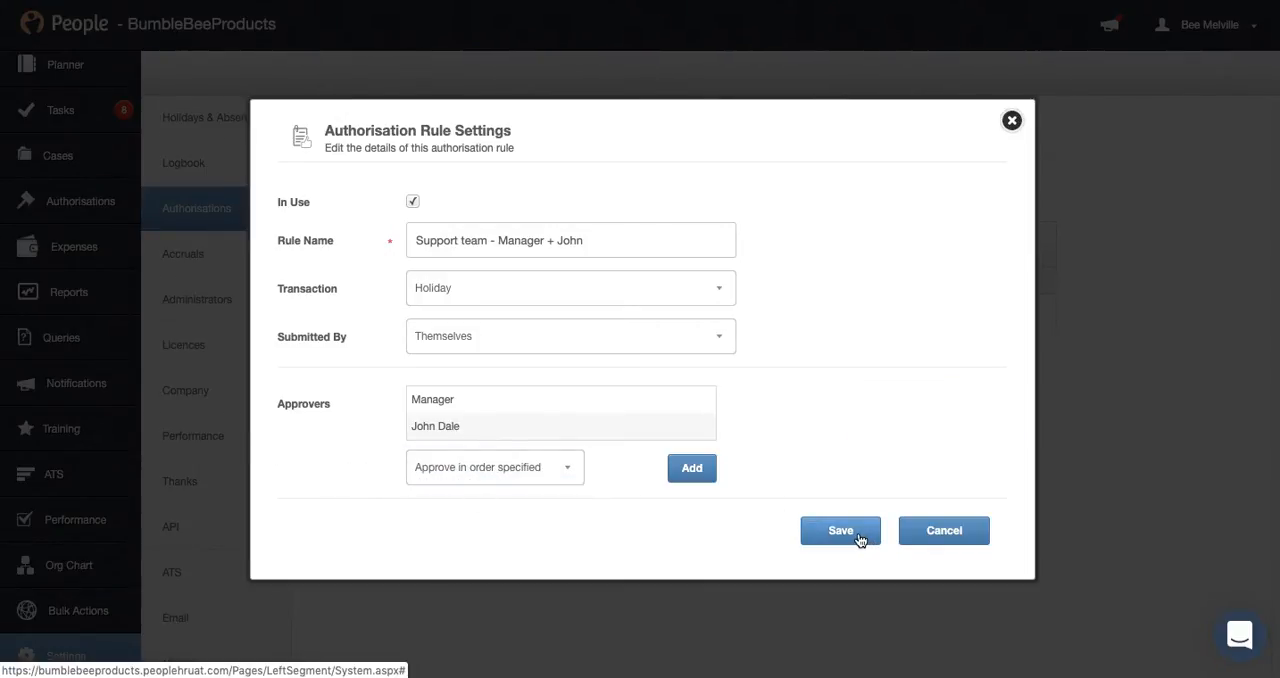
# Filter the authorisation rules by Holiday transactions and restrict the new support team rule's access to the Support department
pyautogui.click(871, 248)
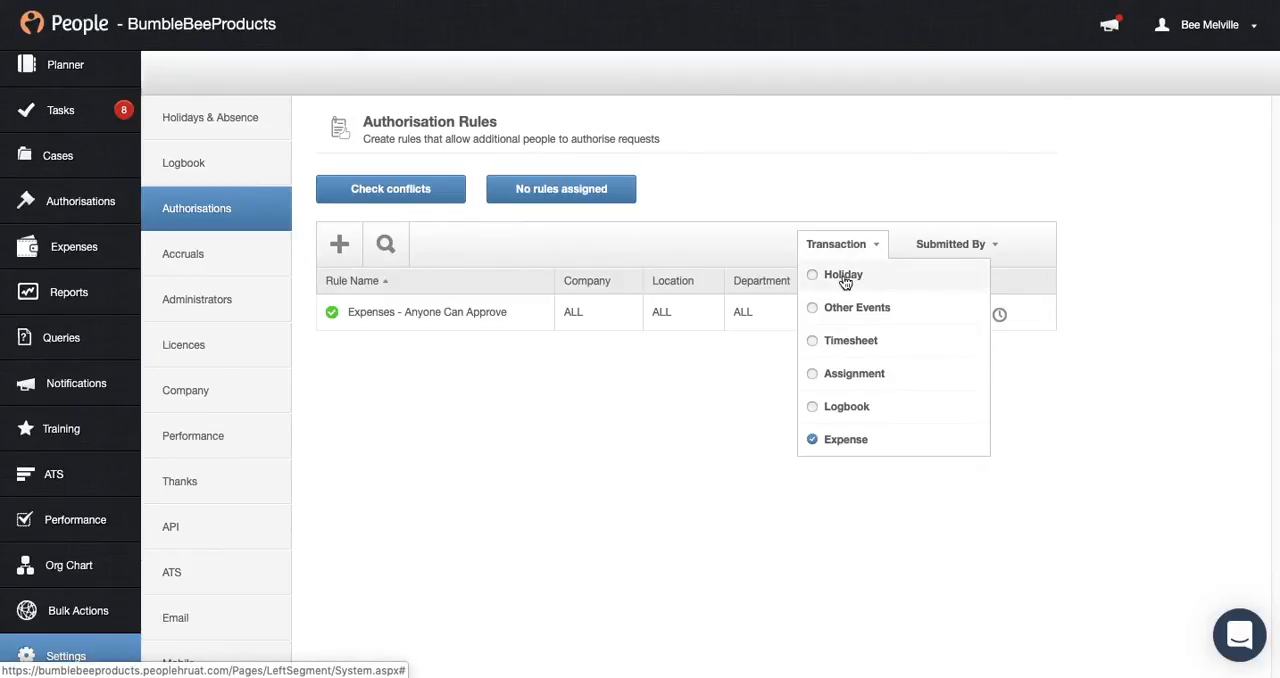
pyautogui.click(844, 276)
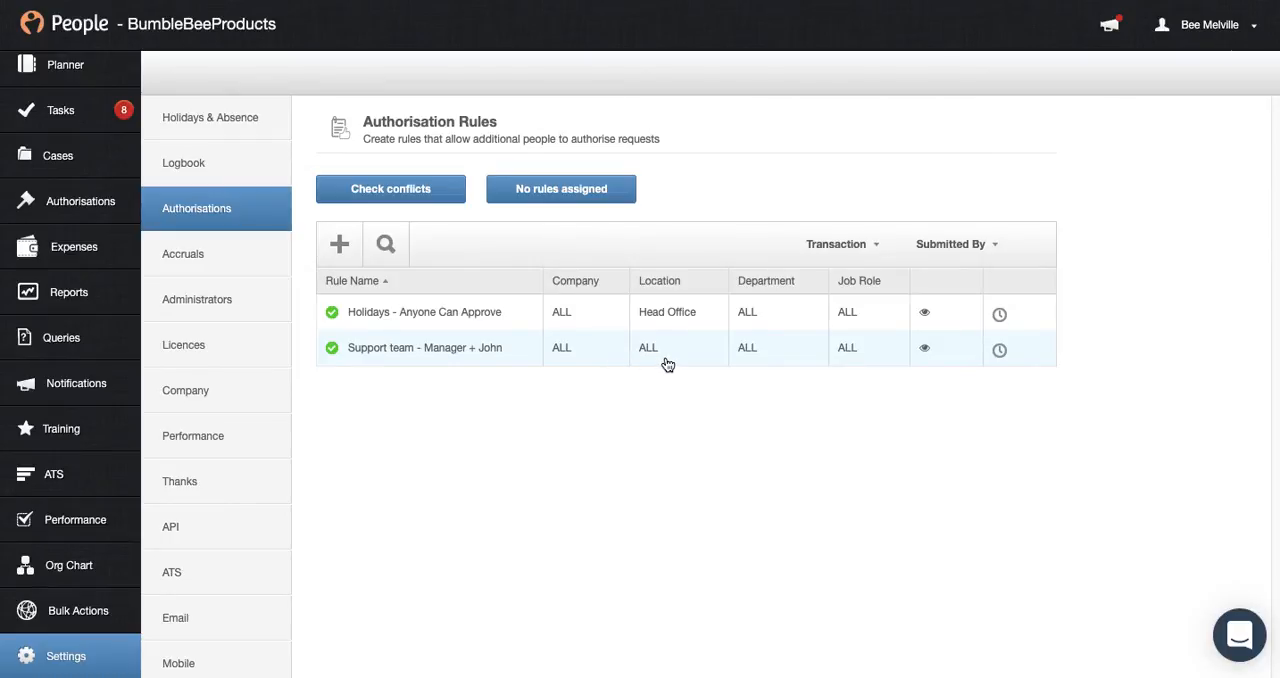
pyautogui.click(925, 352)
pyautogui.click(508, 322)
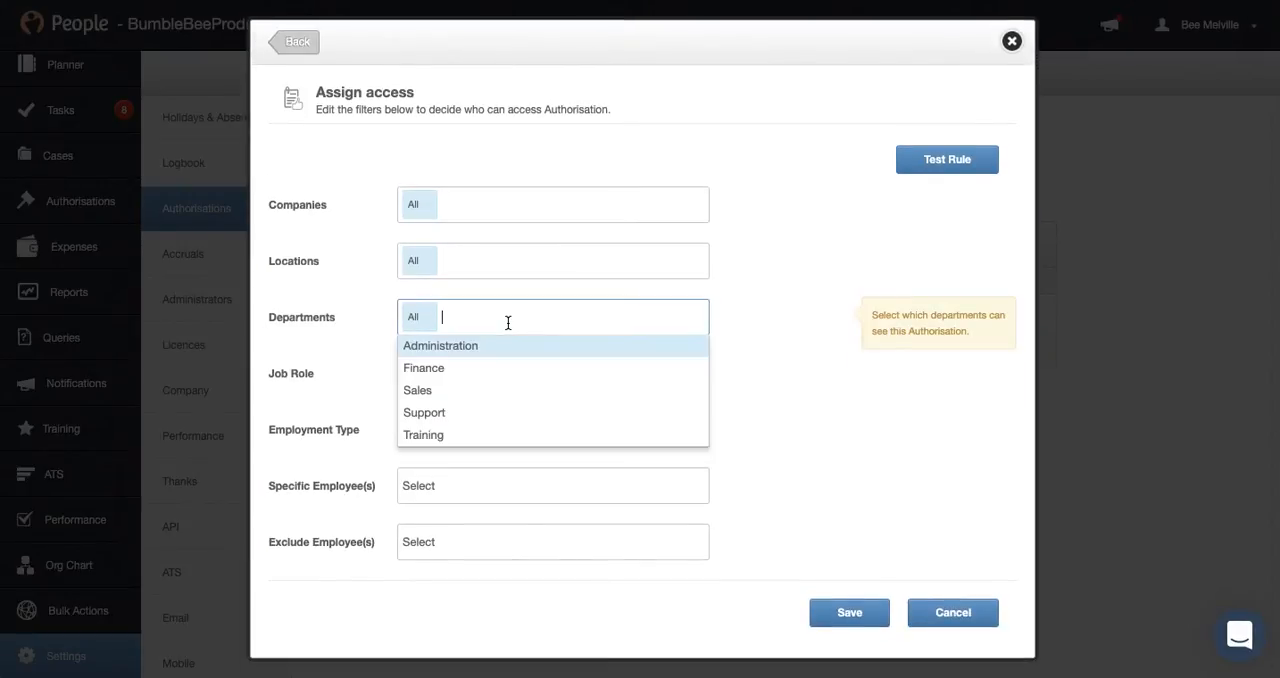
pyautogui.click(488, 411)
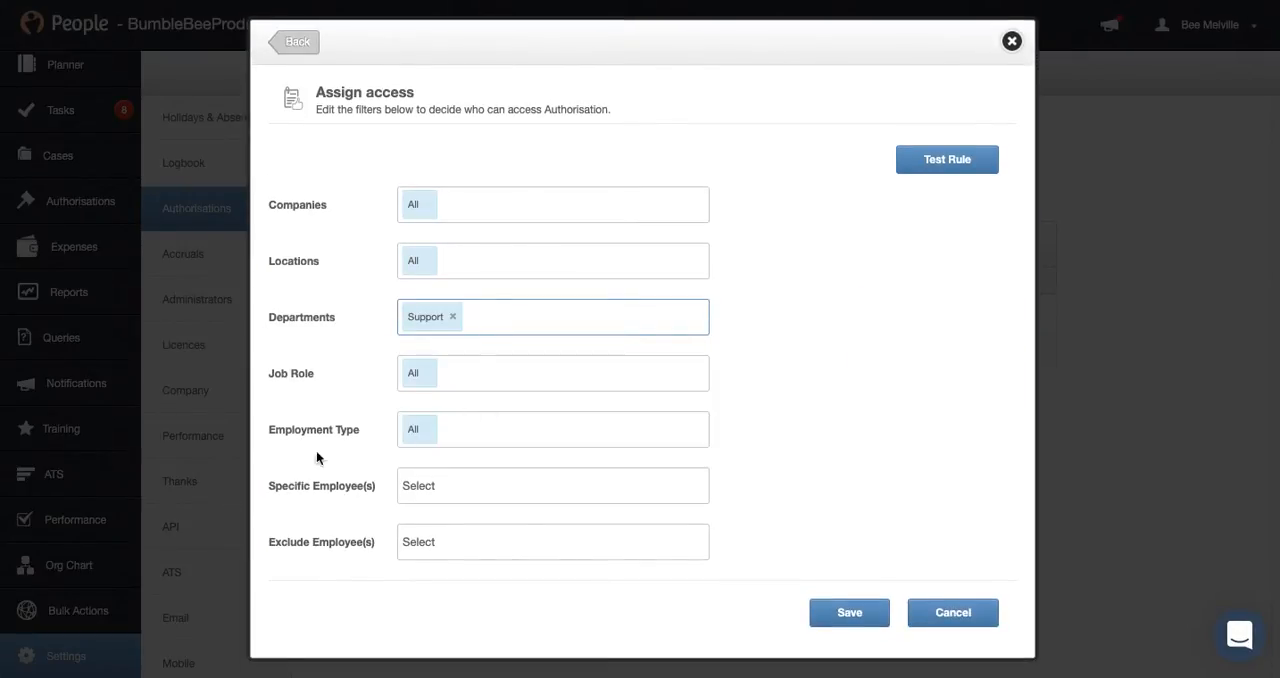
# Exclude the rule's second approver from the support team rule and save the access assignment
pyautogui.click(444, 542)
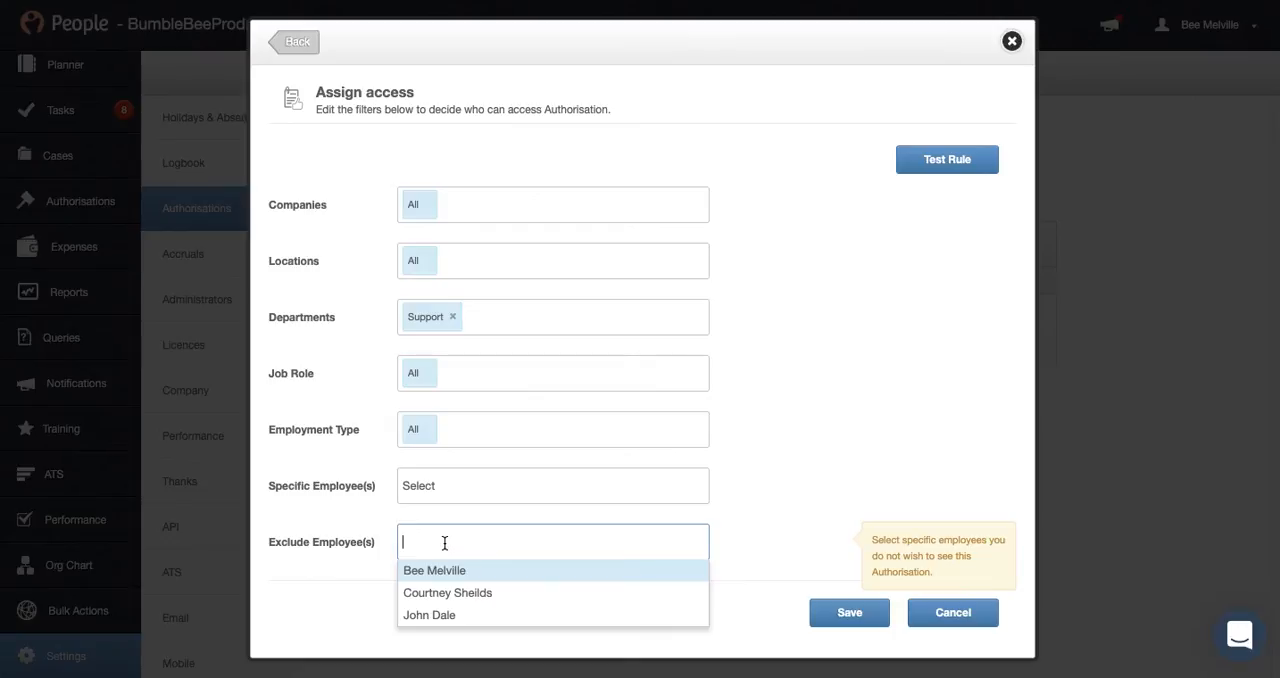
pyautogui.click(449, 614)
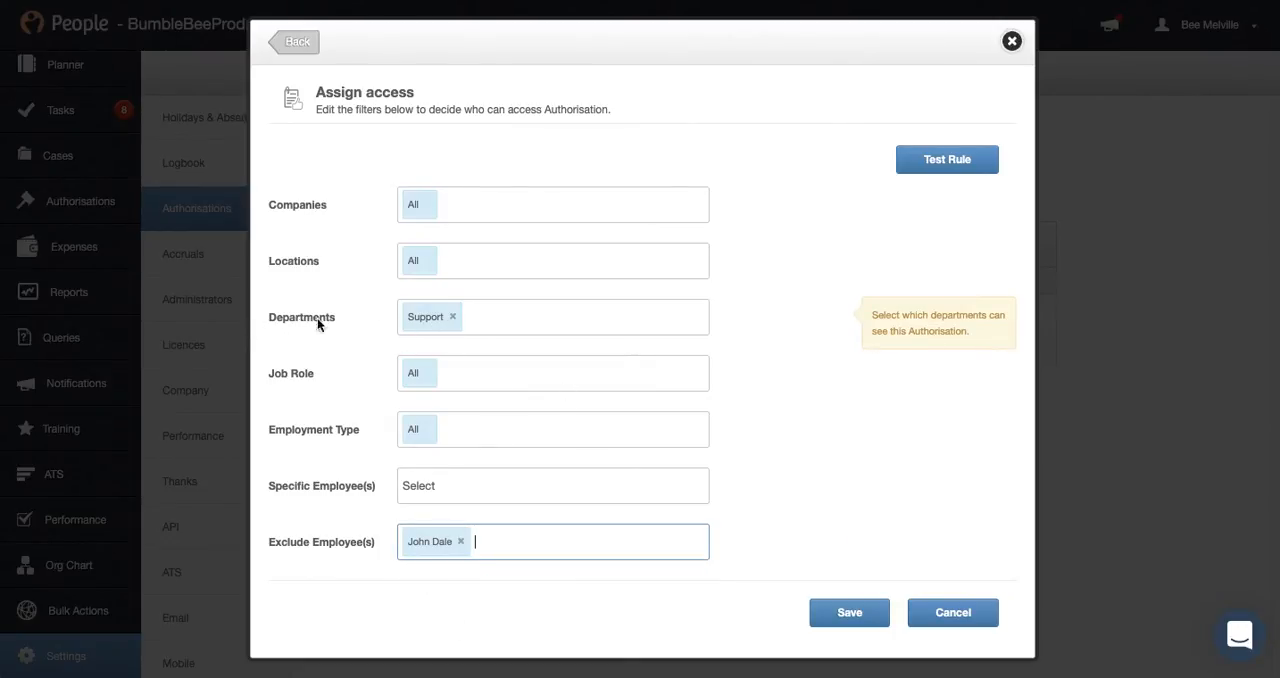
pyautogui.click(511, 319)
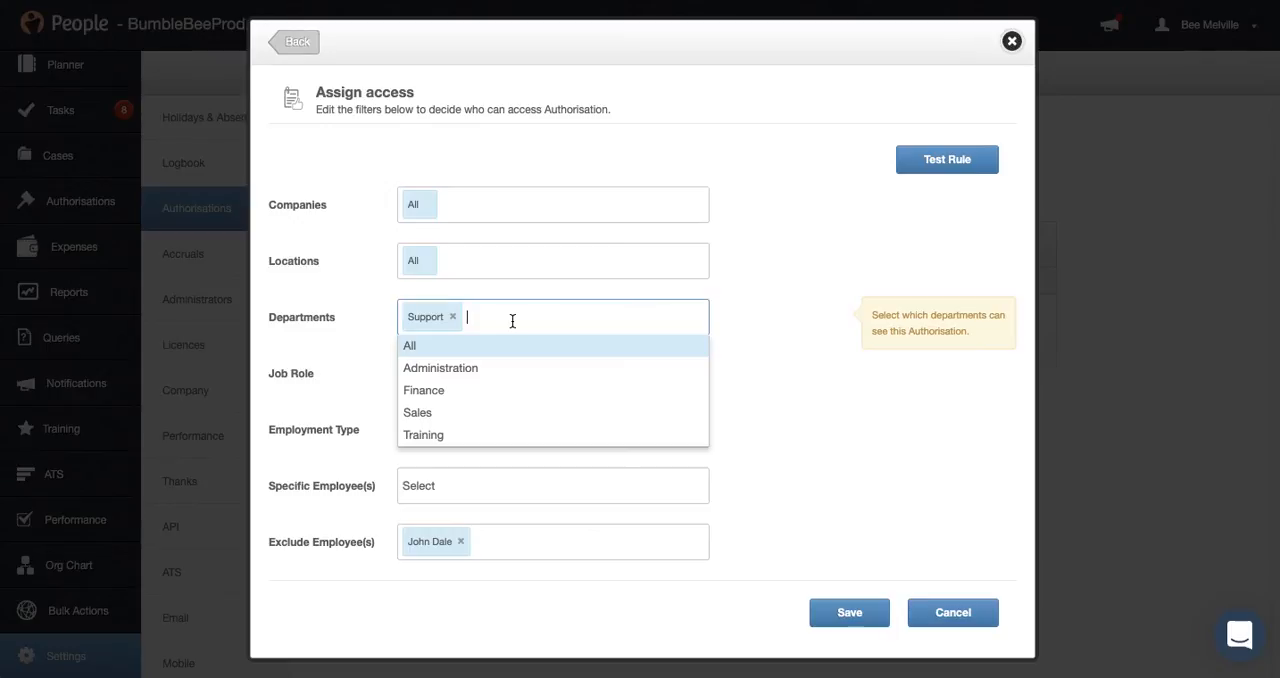
pyautogui.click(804, 318)
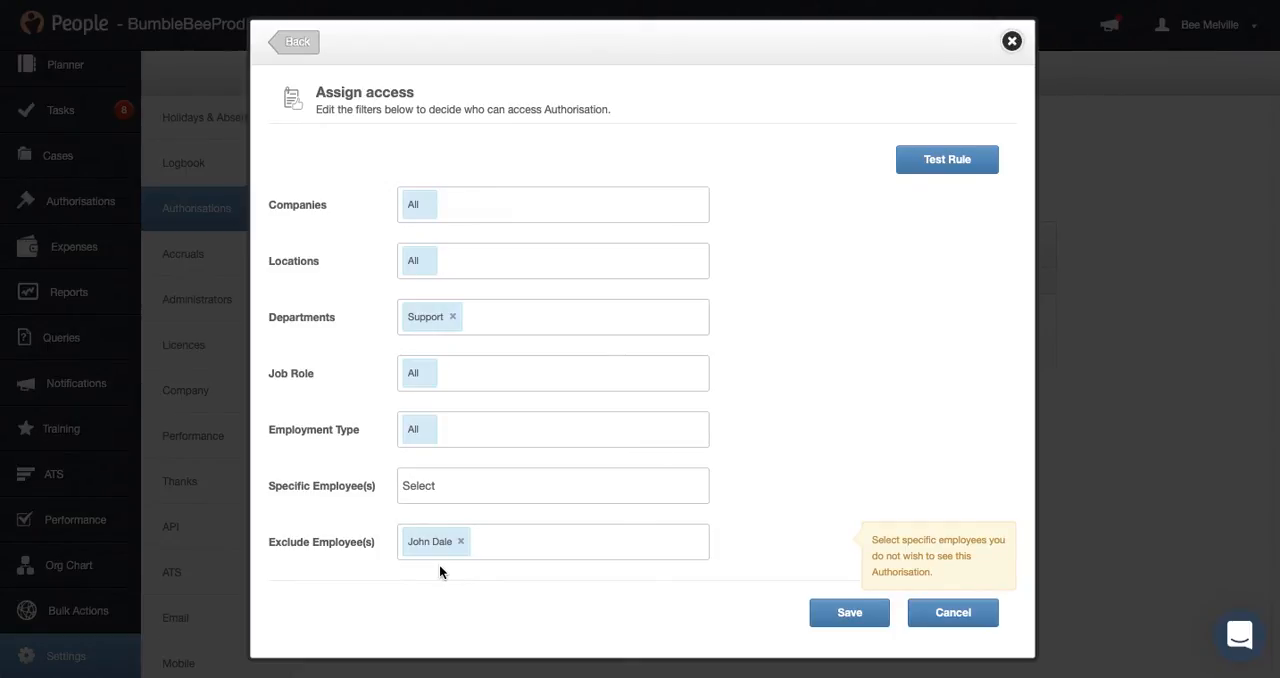
pyautogui.click(850, 614)
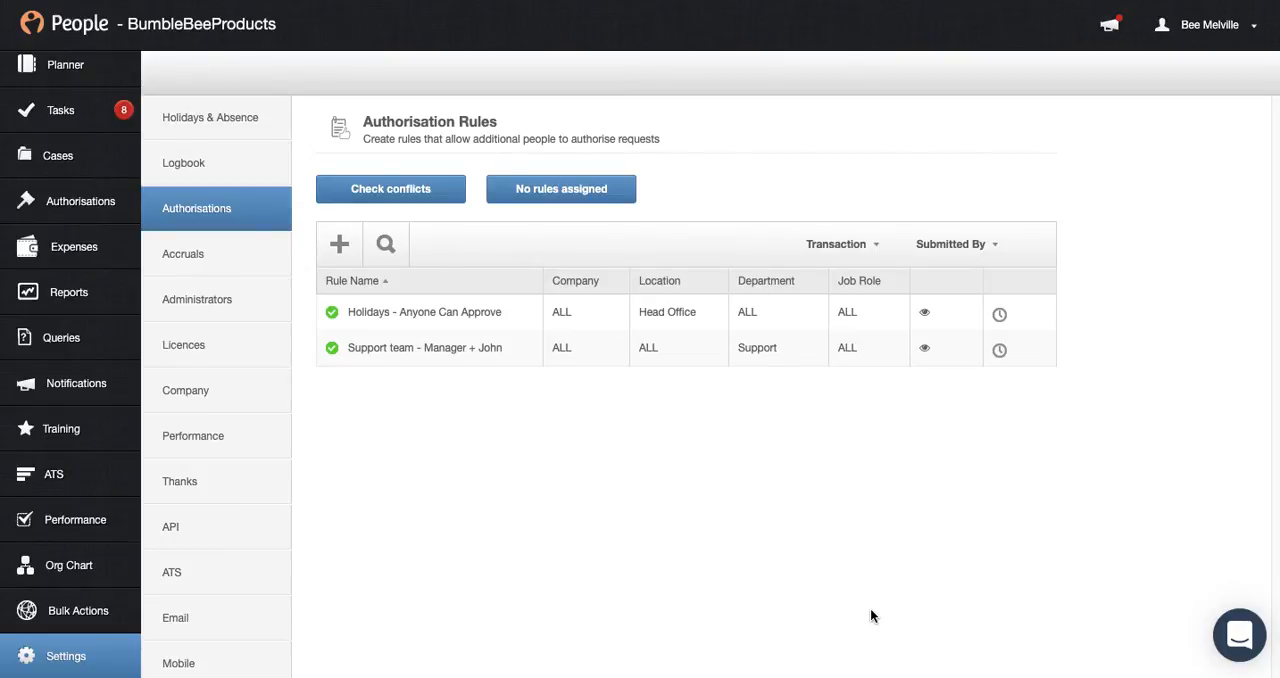
# Create an in-use authorisation rule named "Support Team - Manager requests"
pyautogui.click(342, 250)
pyautogui.click(604, 254)
pyautogui.write('Support')
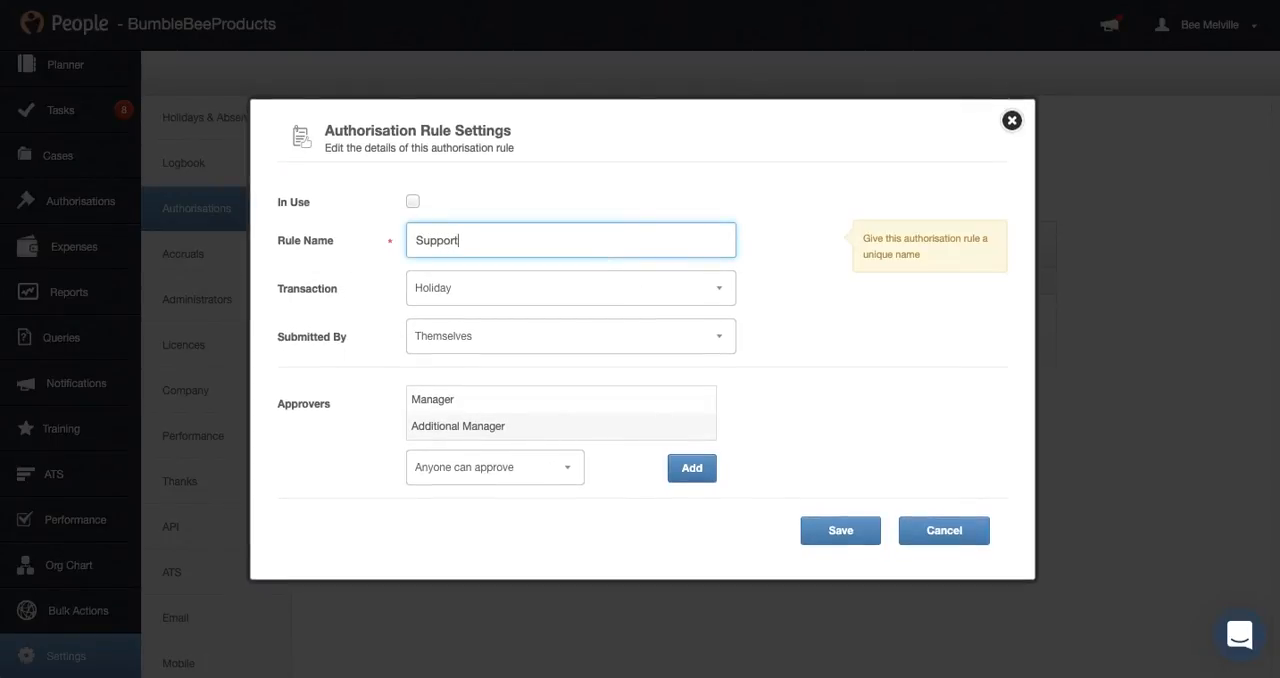
pyautogui.write(' Team - Manager requests')
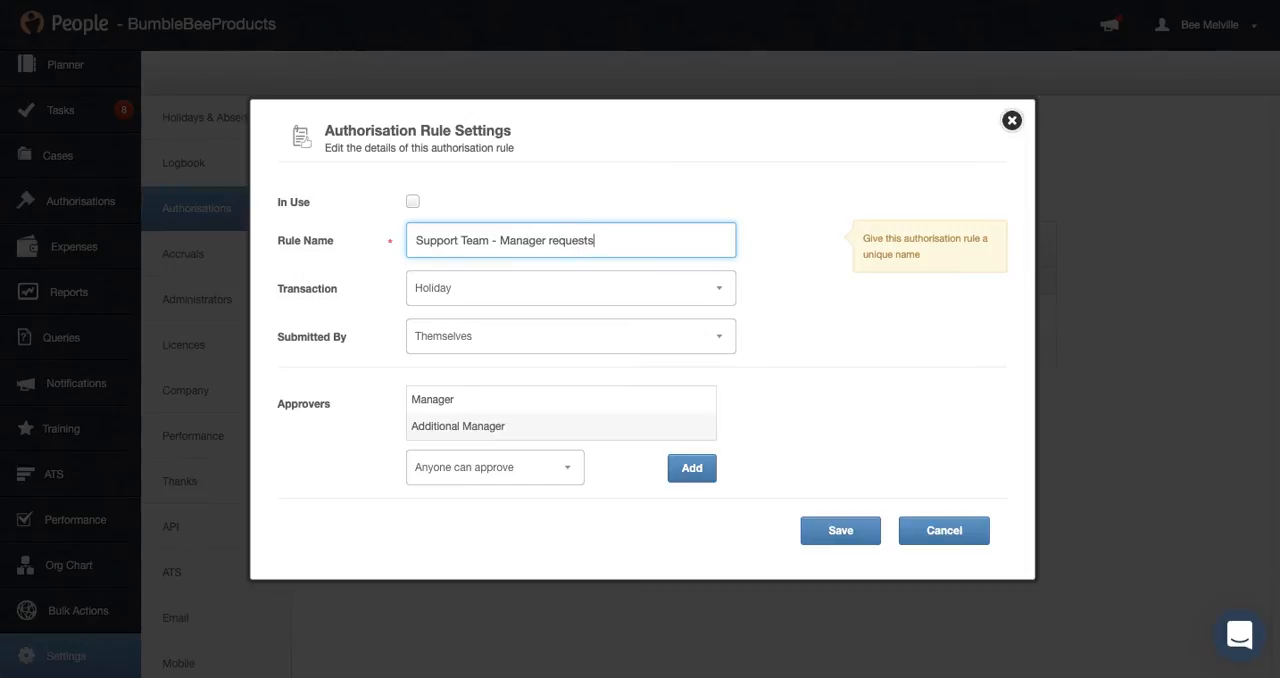
pyautogui.click(412, 201)
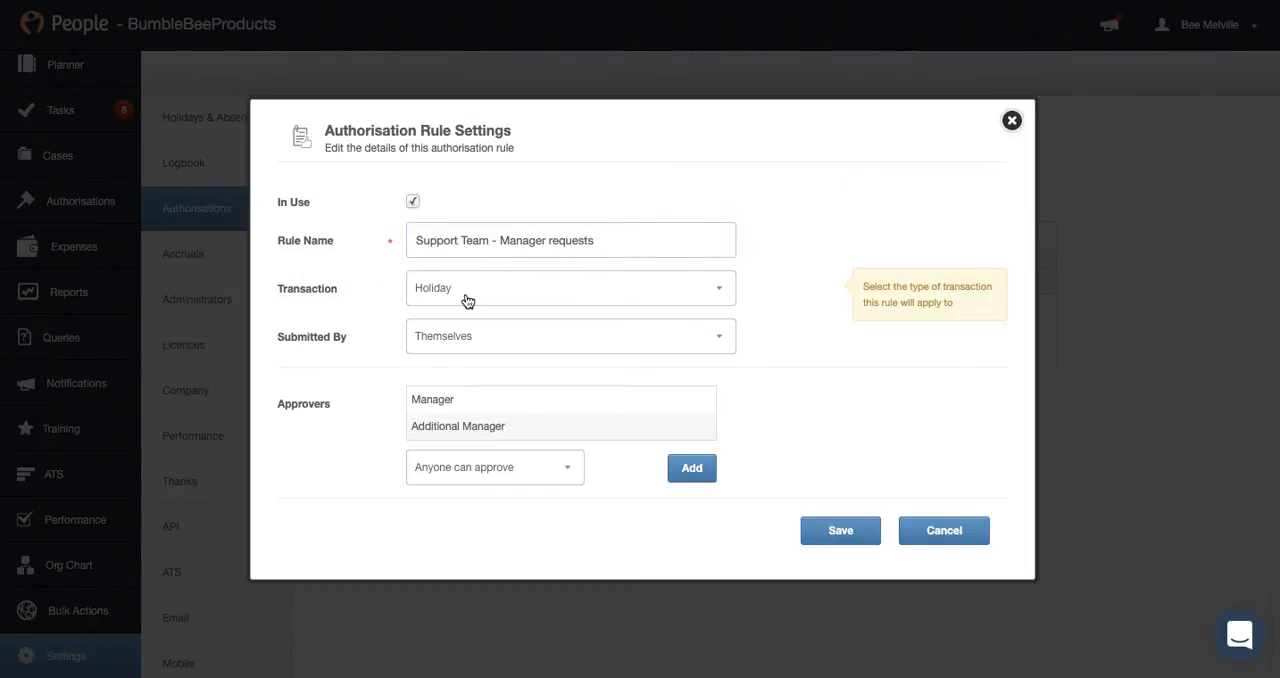
# Set the new rule's submitter to Their Manager/Additional Manager
pyautogui.moveTo(280, 337); pyautogui.dragTo(359, 336)
pyautogui.click(410, 340)
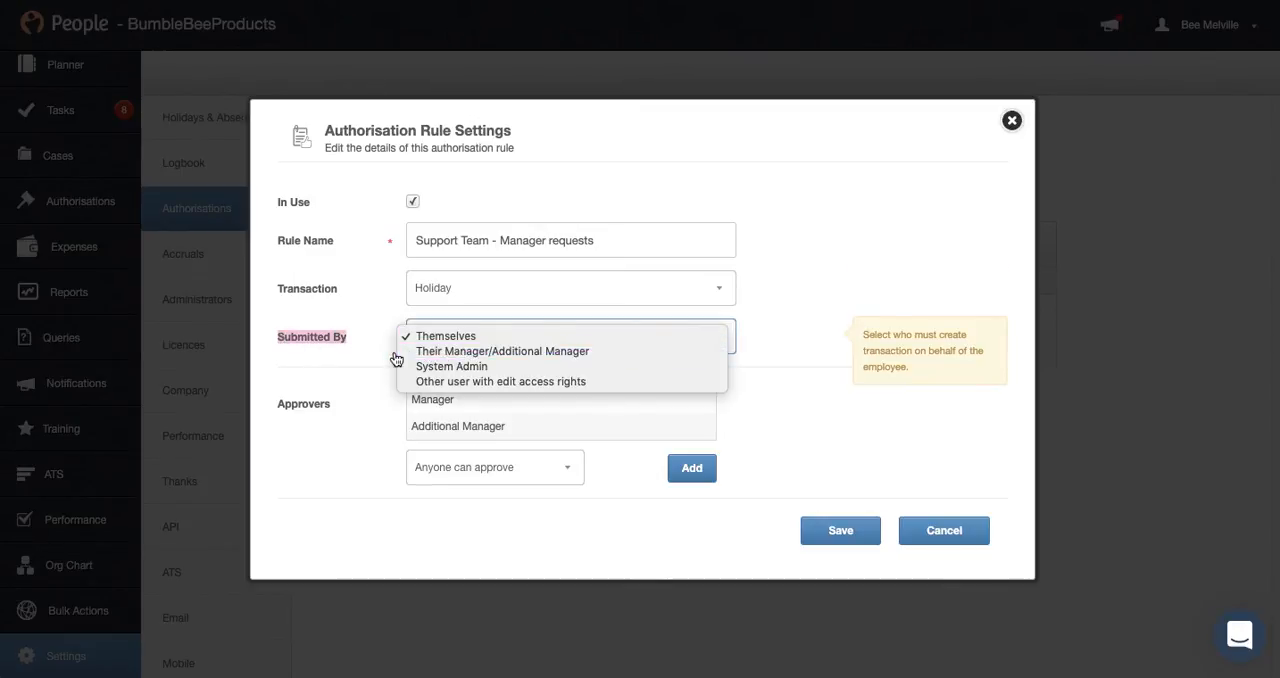
pyautogui.click(564, 352)
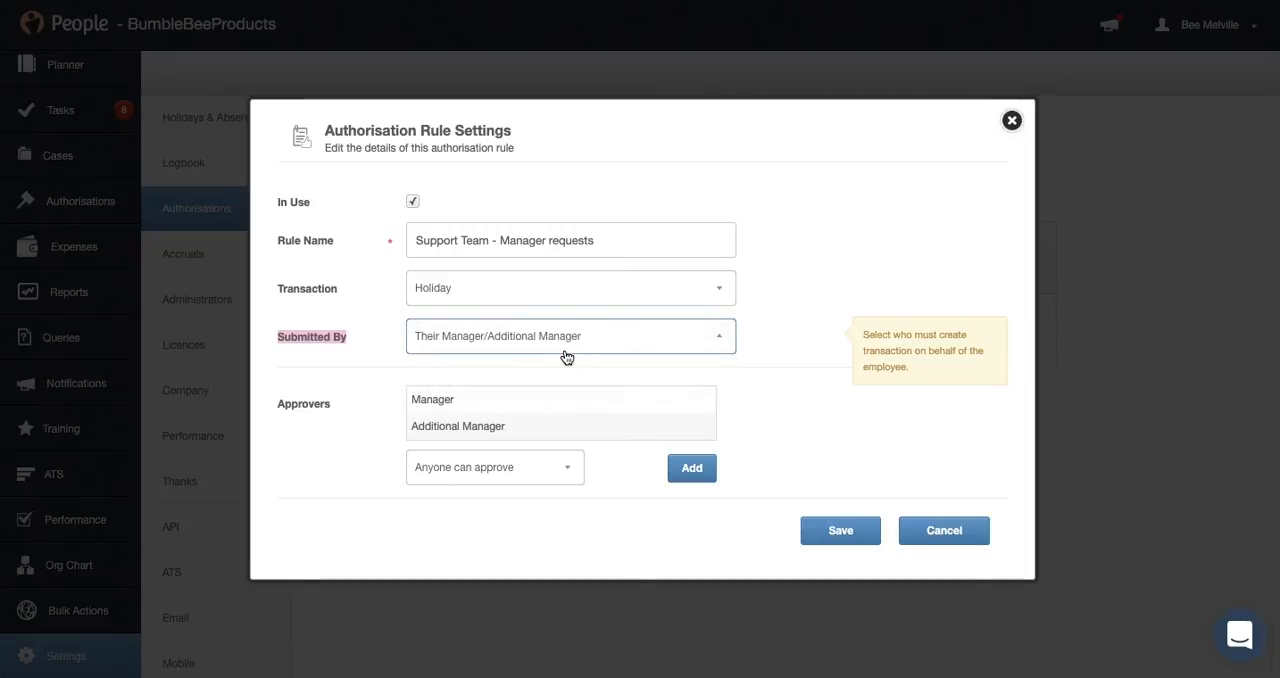
# Delete the Manager approver from the manager requests rule's approval workflow
pyautogui.click(467, 402)
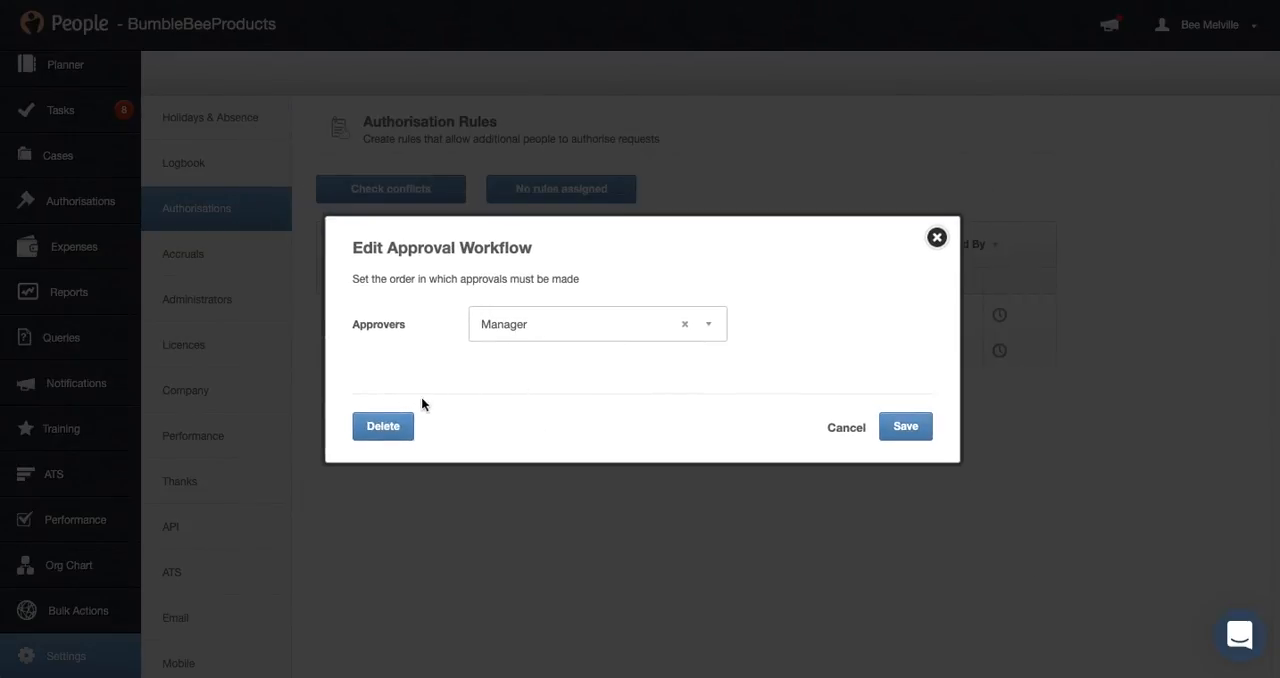
pyautogui.click(372, 426)
pyautogui.click(826, 374)
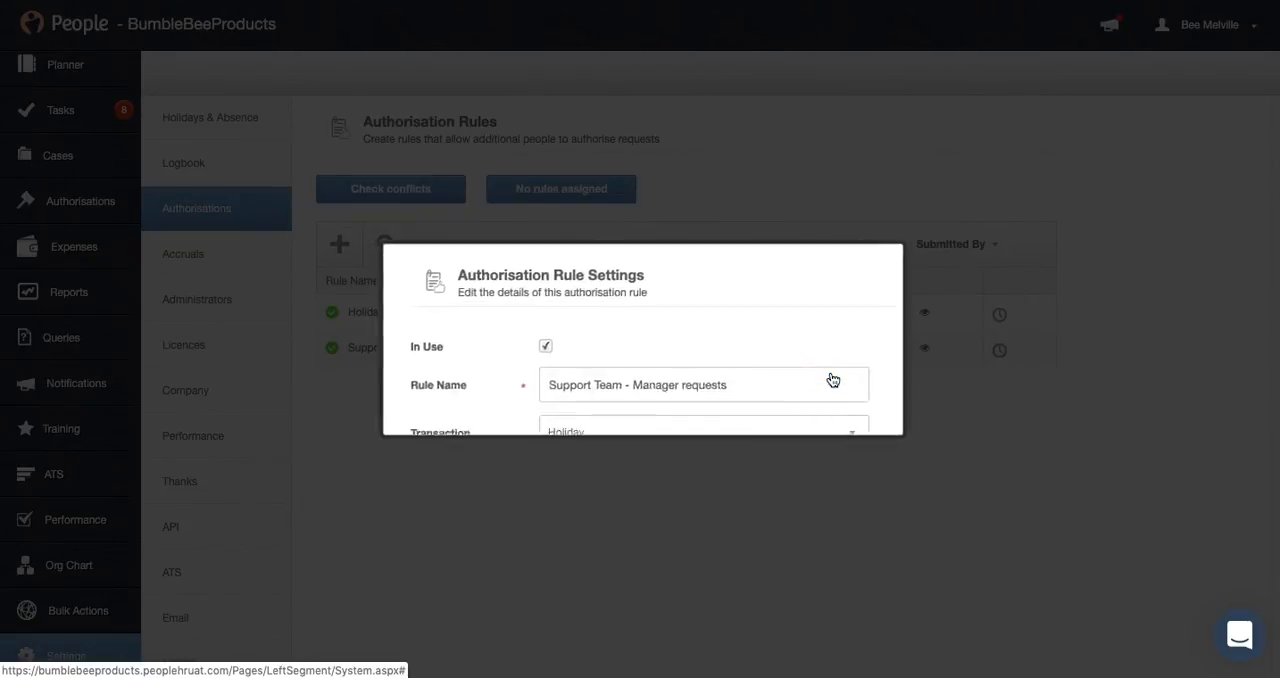
# Replace the Additional Manager approver with the employee who is second approver on the other support team rule, and save the authorisation rule
pyautogui.click(523, 413)
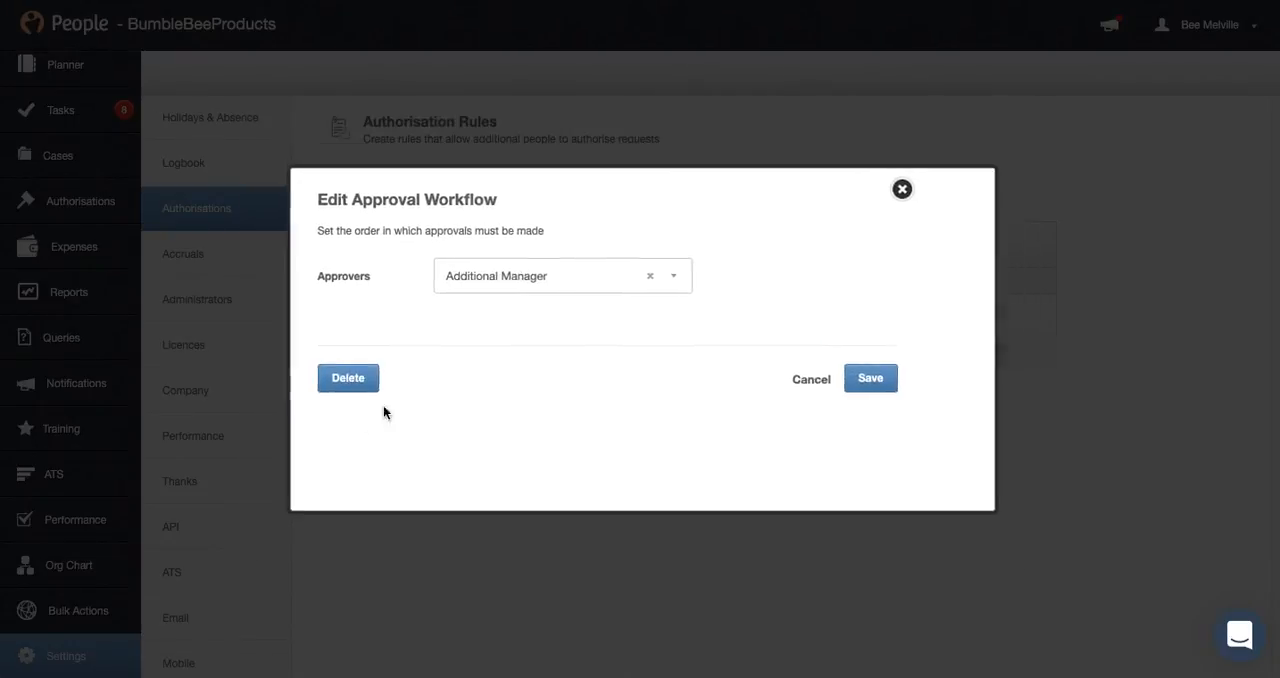
pyautogui.click(539, 330)
pyautogui.write('j')
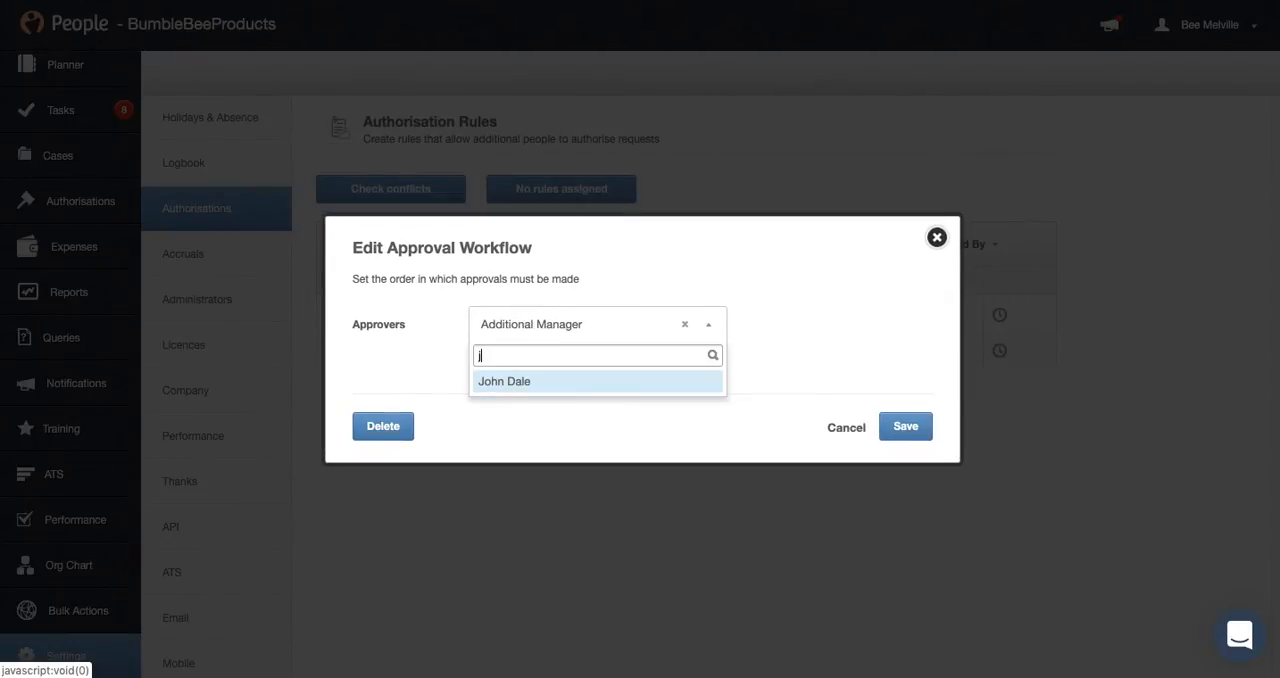
pyautogui.click(543, 383)
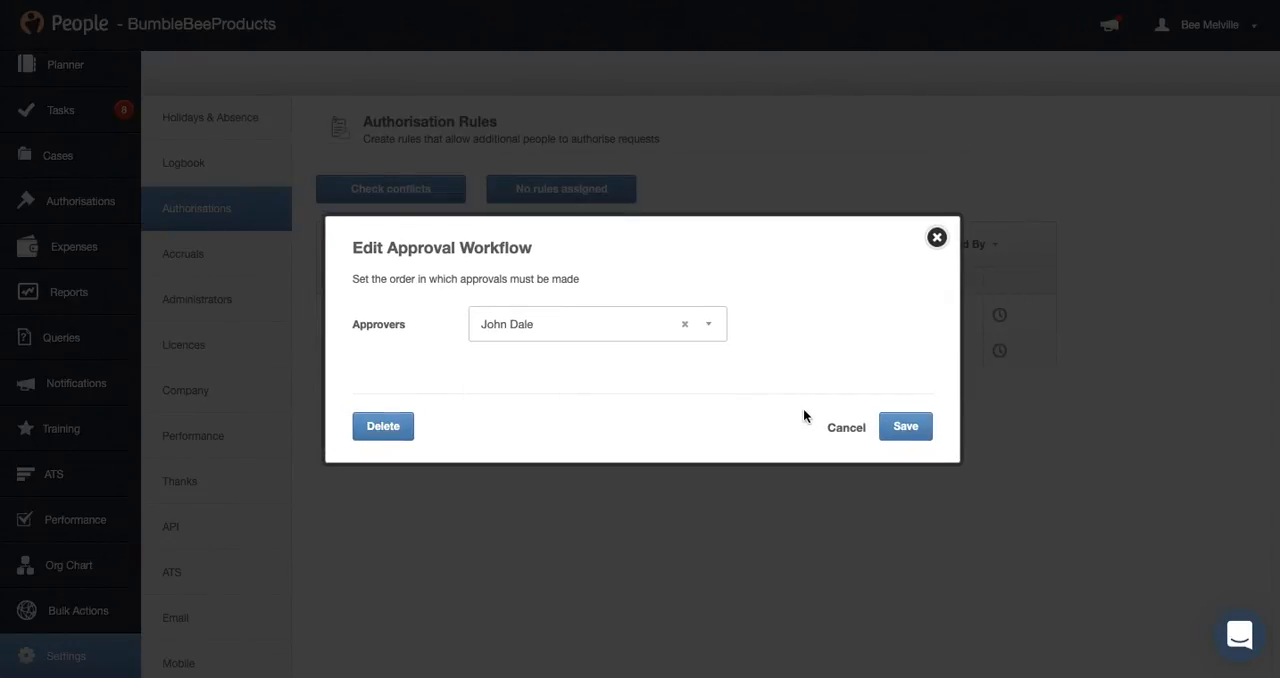
pyautogui.click(917, 430)
pyautogui.moveTo(663, 351)
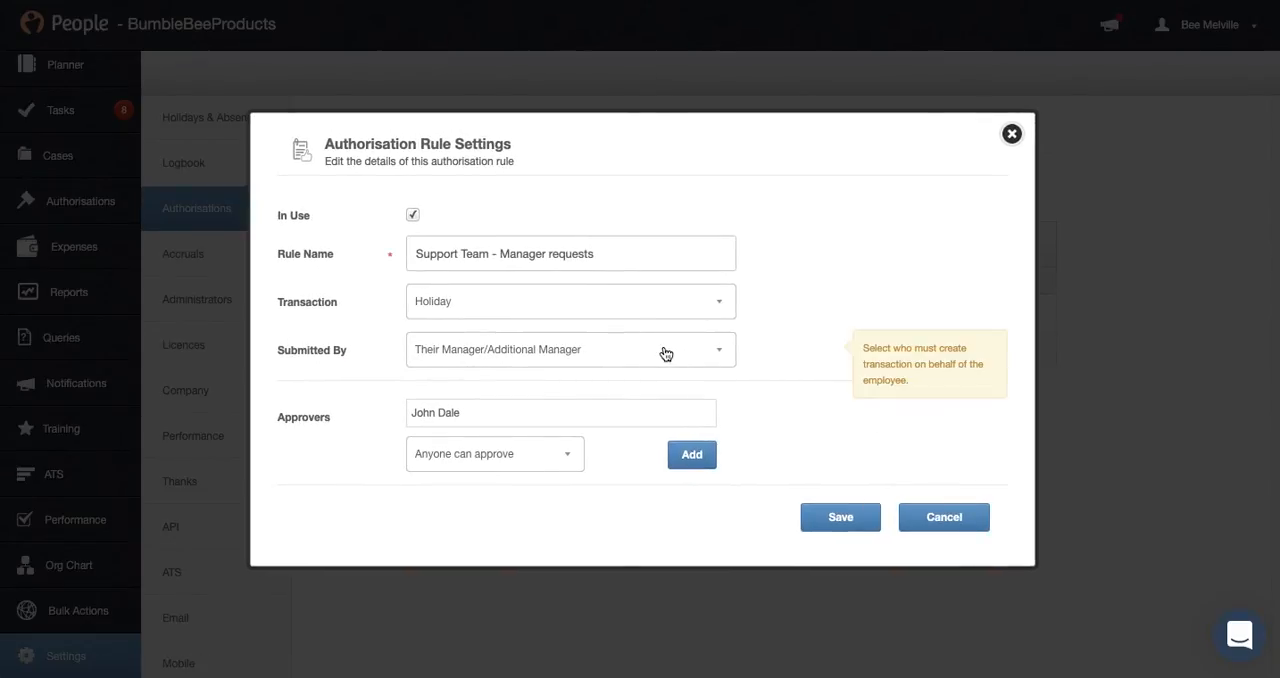
pyautogui.moveTo(436, 305)
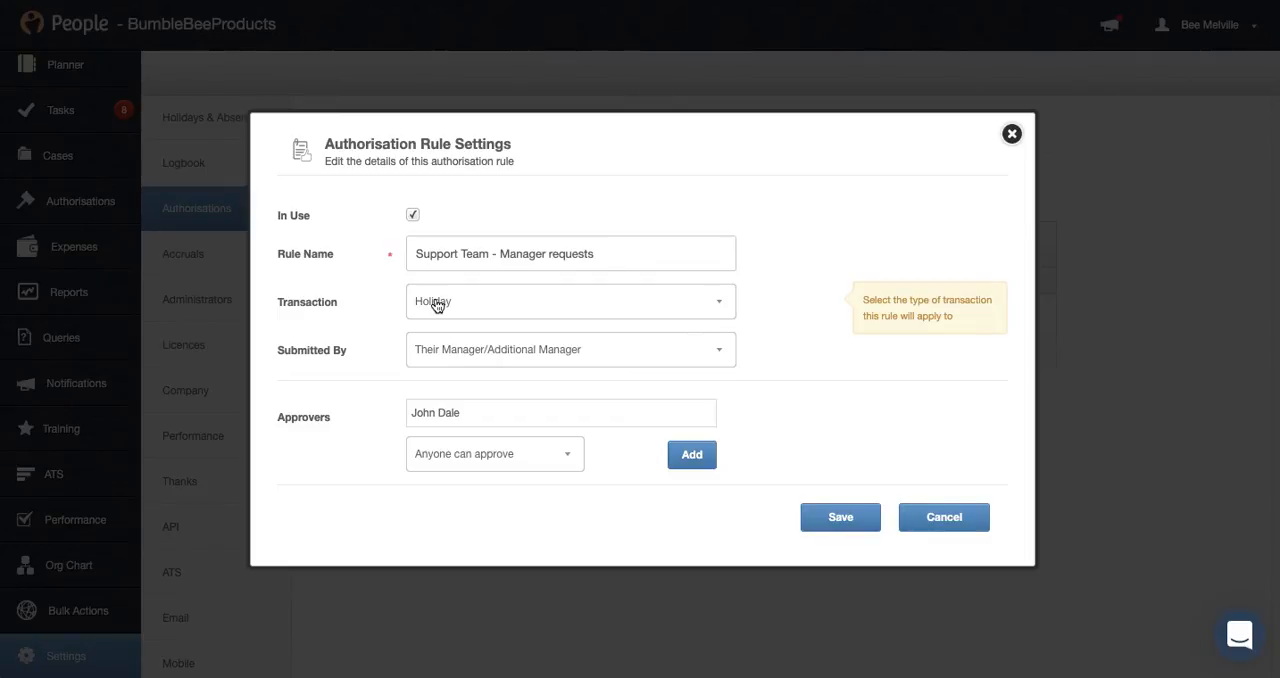
pyautogui.moveTo(464, 430)
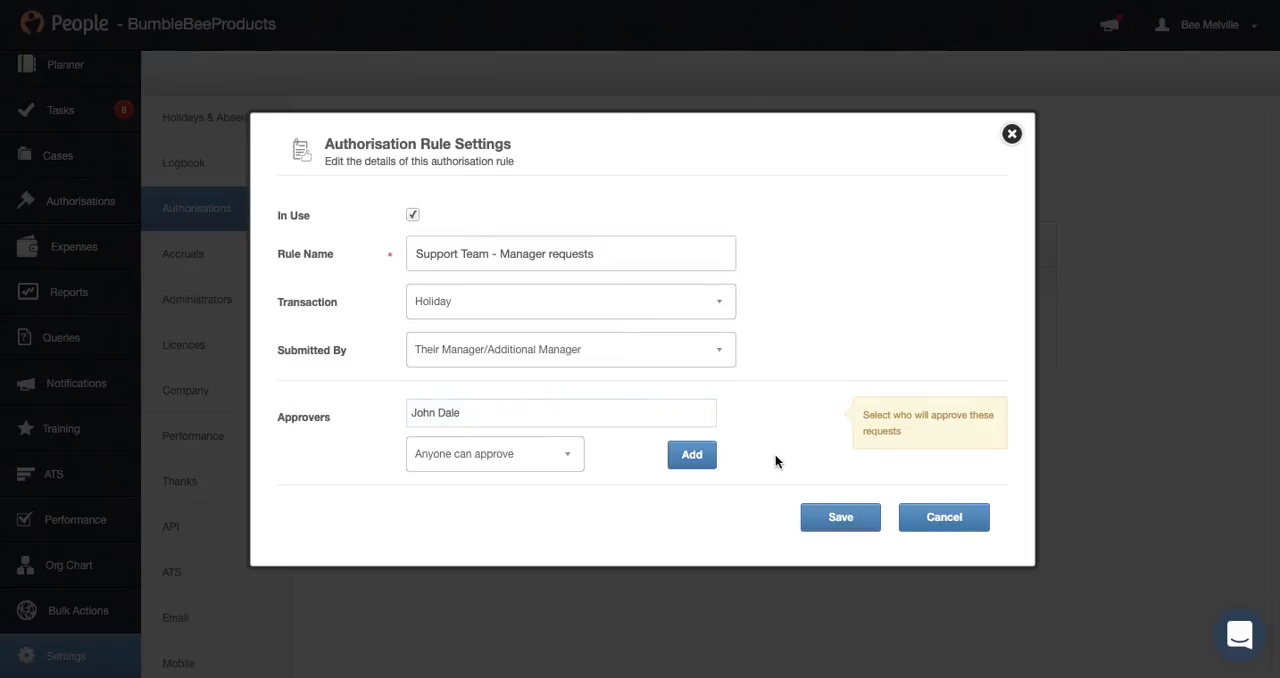
pyautogui.click(837, 517)
# Check the list's submitter and transaction filters and view the settings of the "Holidays - Anyone Can Approve" rule
pyautogui.click(964, 251)
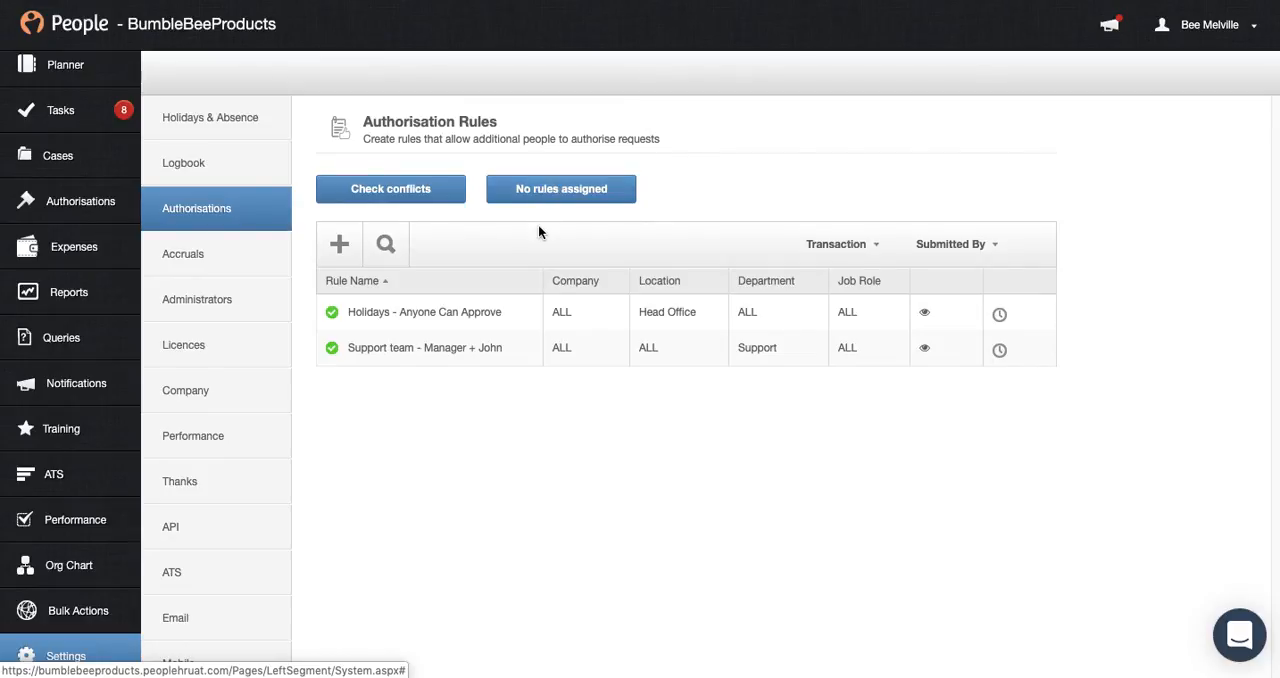
pyautogui.click(840, 250)
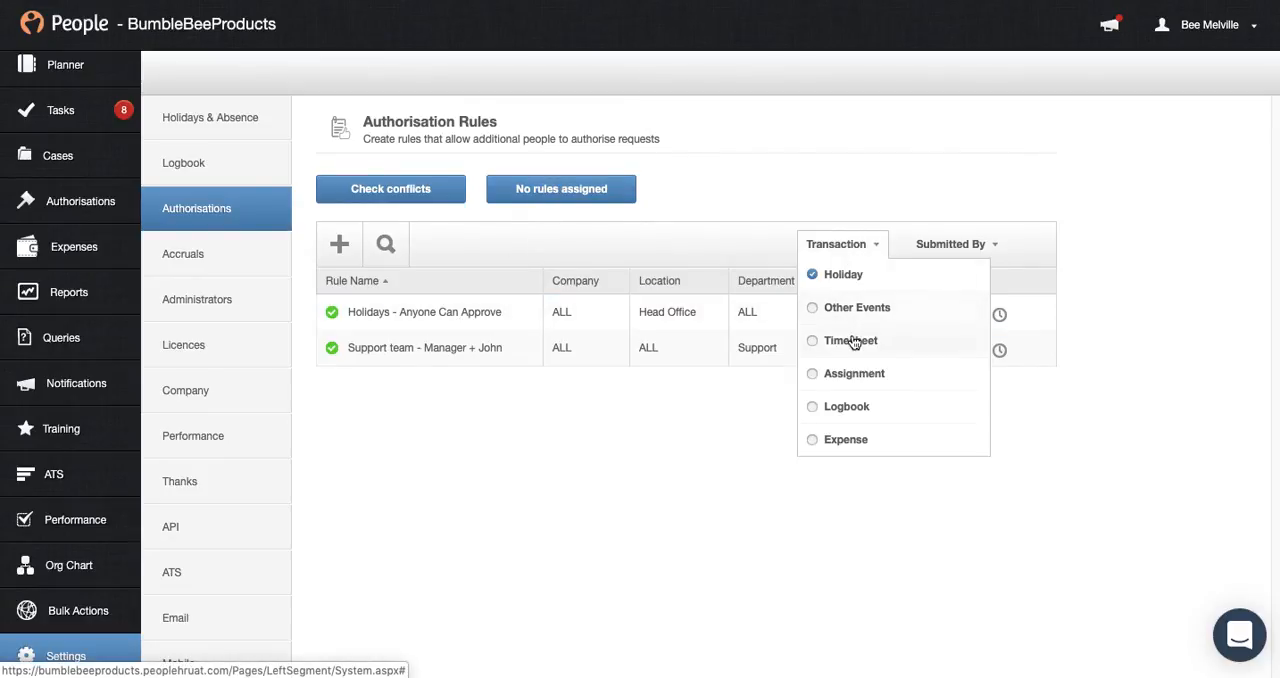
pyautogui.click(492, 316)
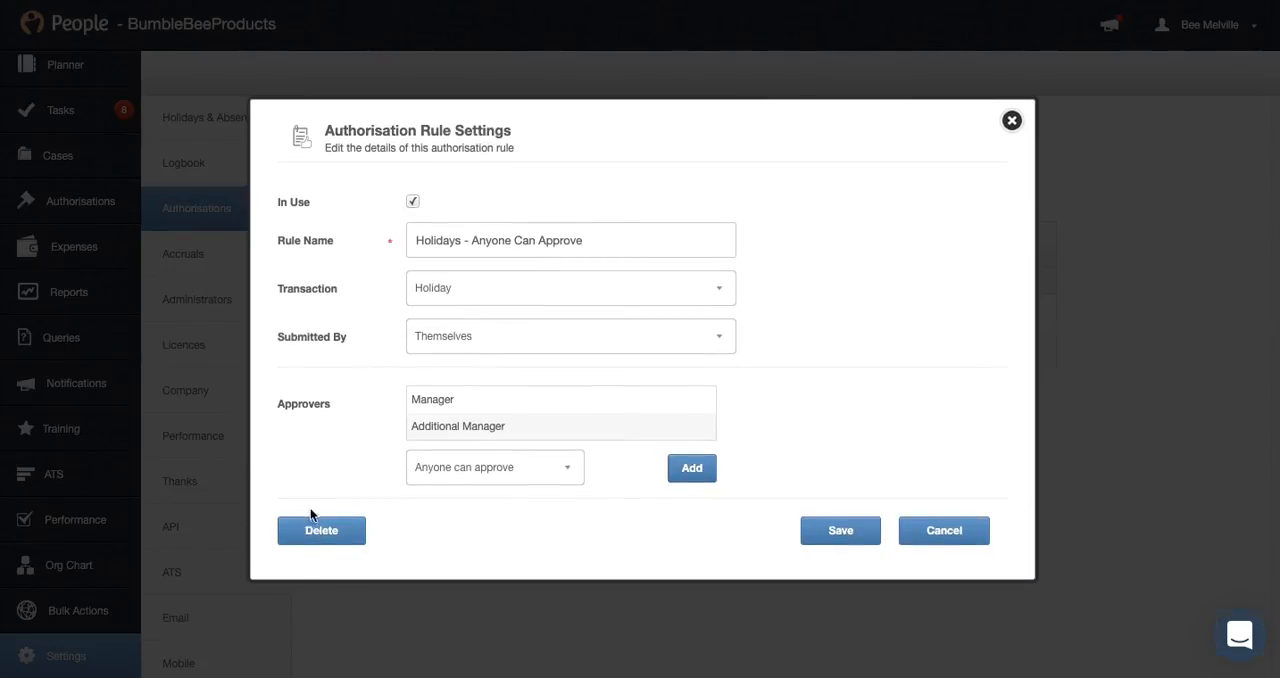
pyautogui.click(1012, 120)
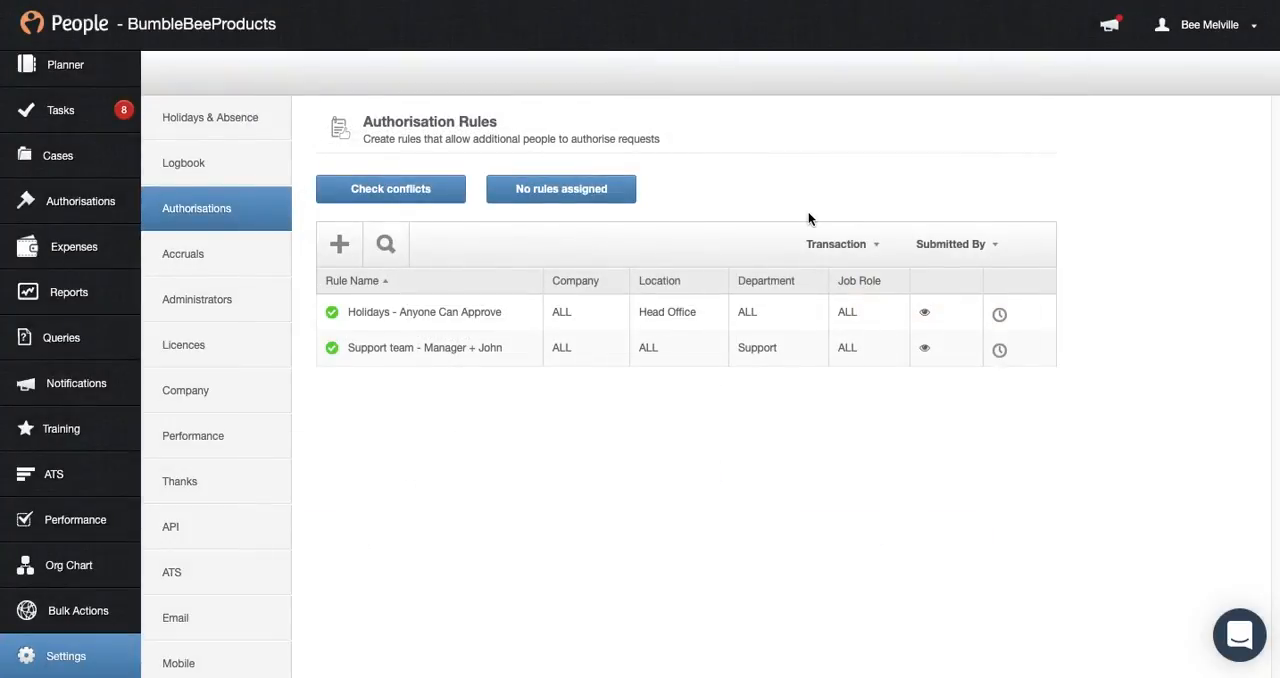